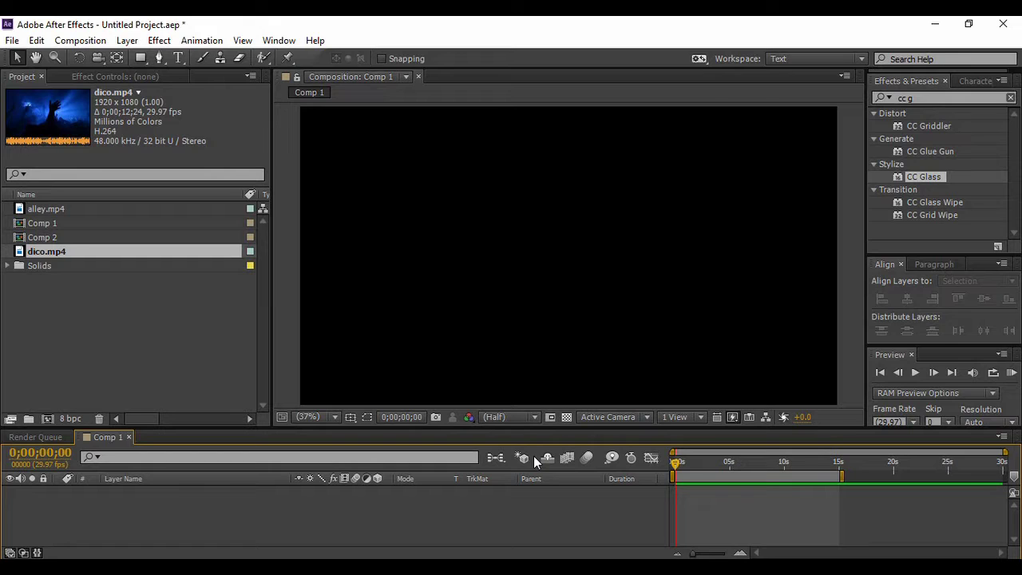
Step: Replace the Effects & Presets panel with the Character panel in the top-right group
{"action": "left_click", "coordinate": [976, 80]}
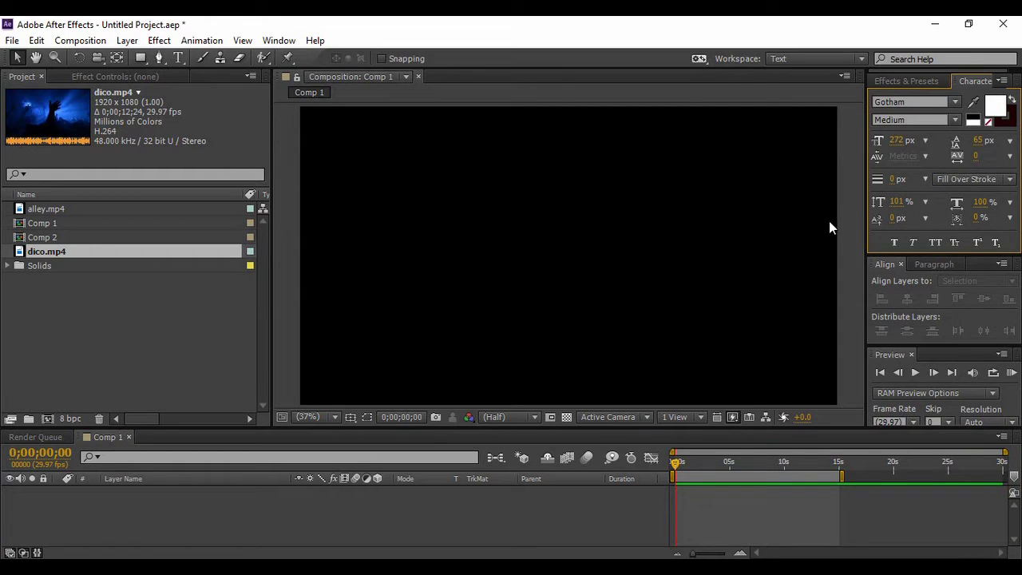
Step: Create the 'Glow Motion Tracker' composition at 30 fps with a 0:00:15:00 duration
{"action": "key", "text": "ctrl+n"}
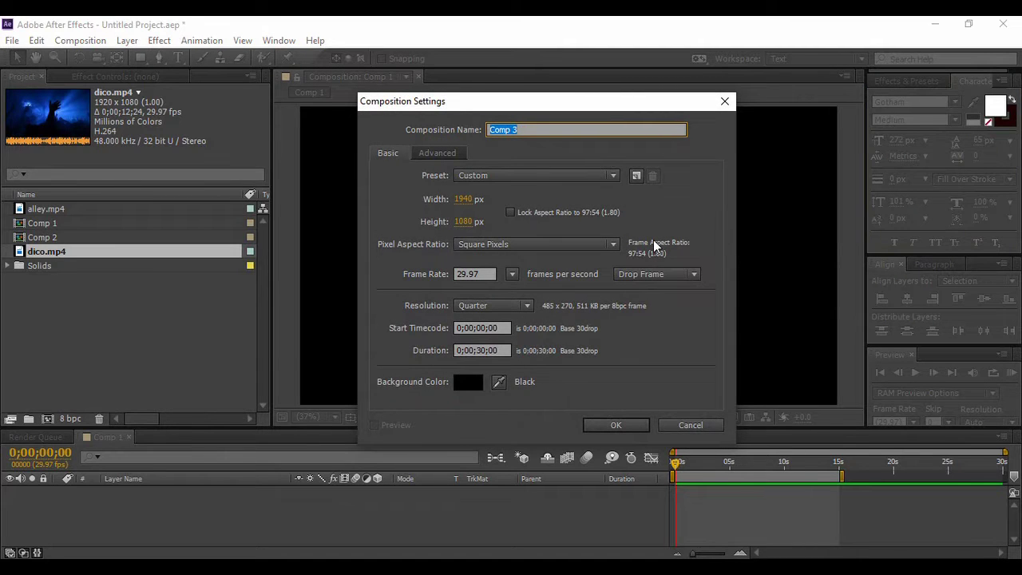
{"action": "type", "text": "Glow Motion Tracker"}
{"action": "left_click", "coordinate": [512, 274]}
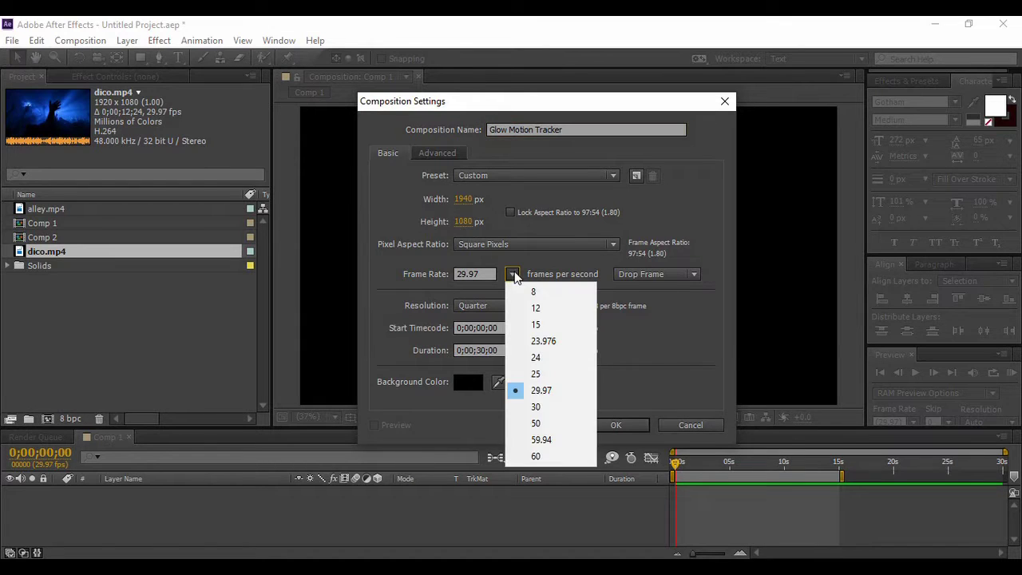
{"action": "left_click", "coordinate": [529, 408]}
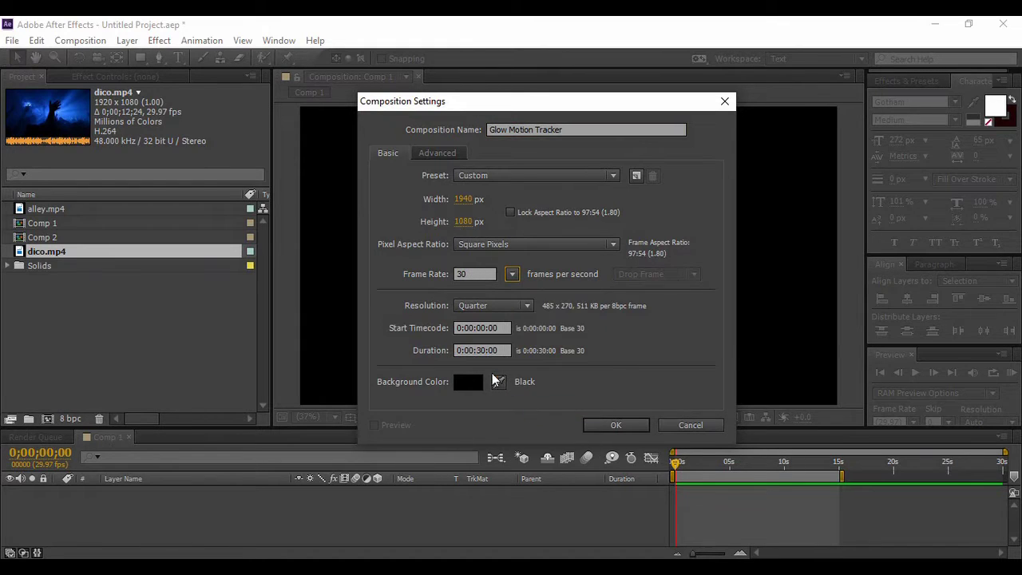
{"action": "key", "text": "Tab"}
{"action": "key", "text": "Tab"}
{"action": "key", "text": "Tab"}
{"action": "key", "text": "BackSpace"}
{"action": "key", "text": "BackSpace"}
{"action": "type", "text": "15"}
{"action": "left_click", "coordinate": [616, 425]}
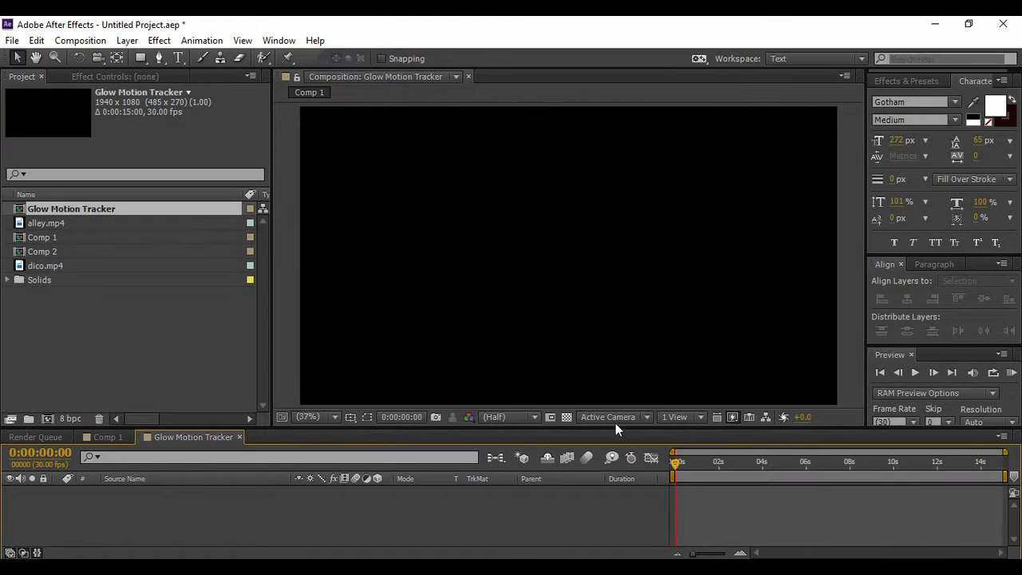
Step: Add dico.mp4 as a layer in Glow Motion Tracker and close the Comp 1 timeline
{"action": "left_click", "coordinate": [64, 253]}
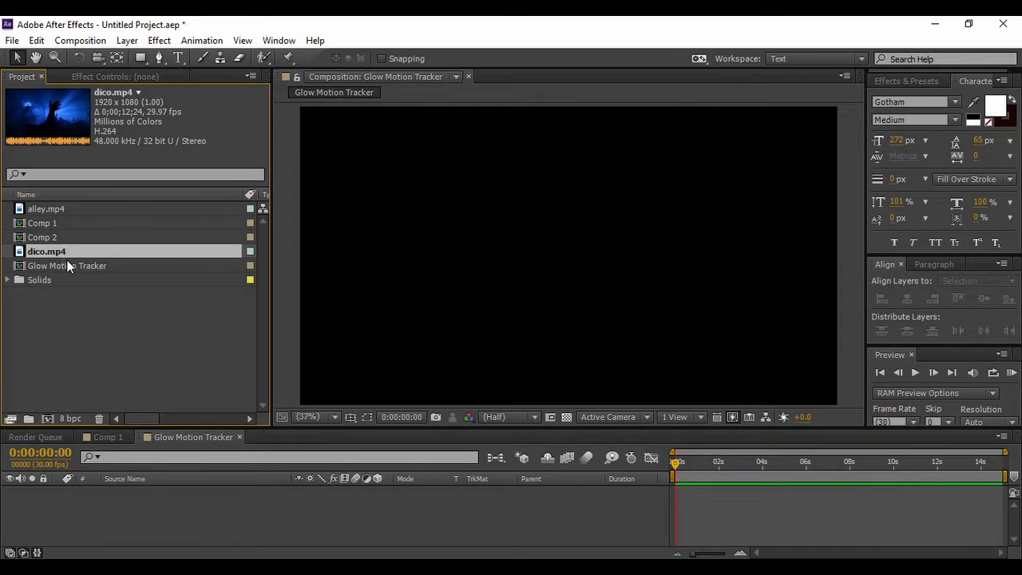
{"action": "left_click_drag", "start_coordinate": [52, 255], "coordinate": [137, 507]}
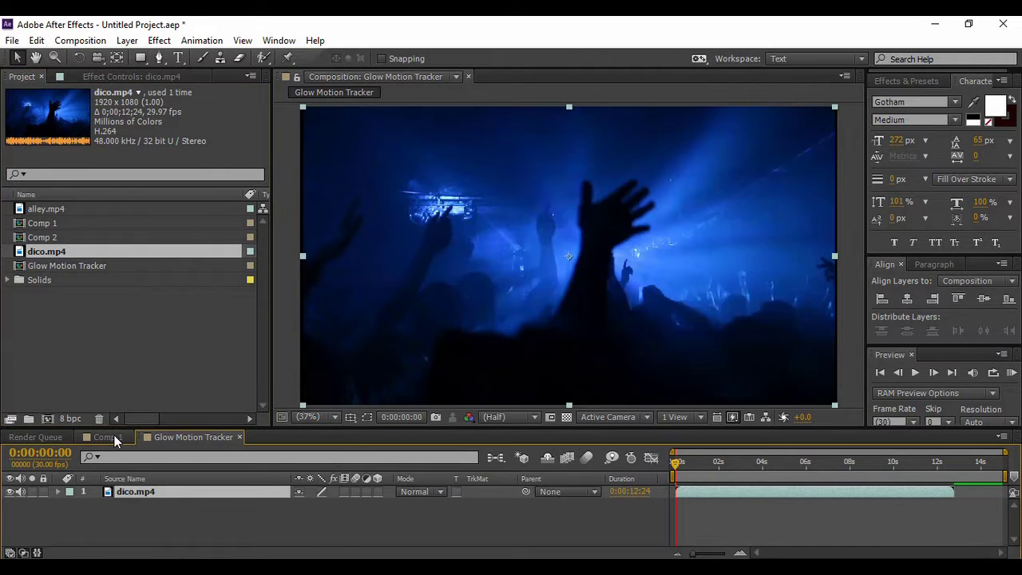
{"action": "left_click", "coordinate": [114, 435]}
{"action": "left_click", "coordinate": [131, 437]}
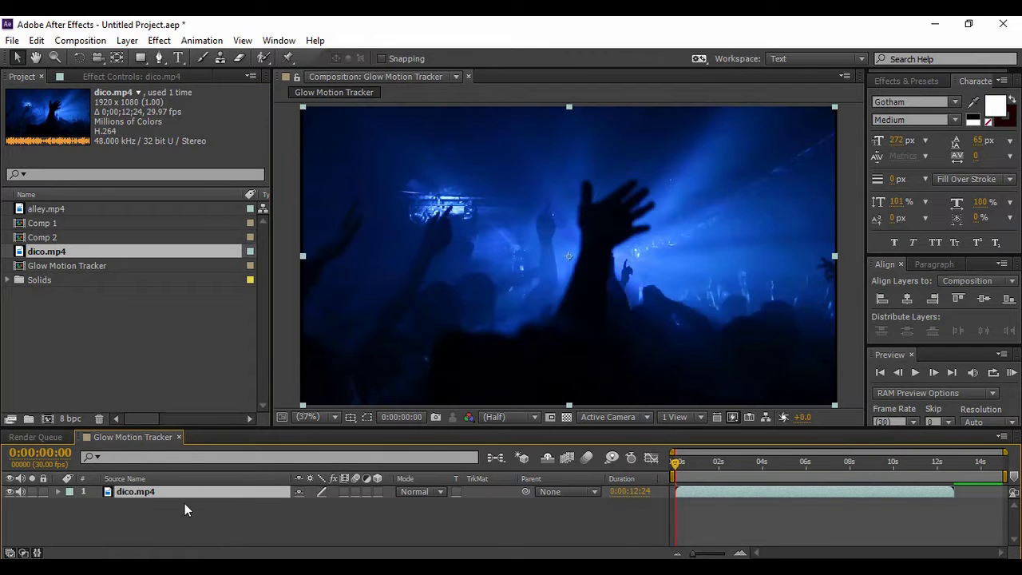
Step: Scrub through the clip and set the preview resolution to Quarter
{"action": "left_click_drag", "start_coordinate": [676, 464], "coordinate": [958, 488]}
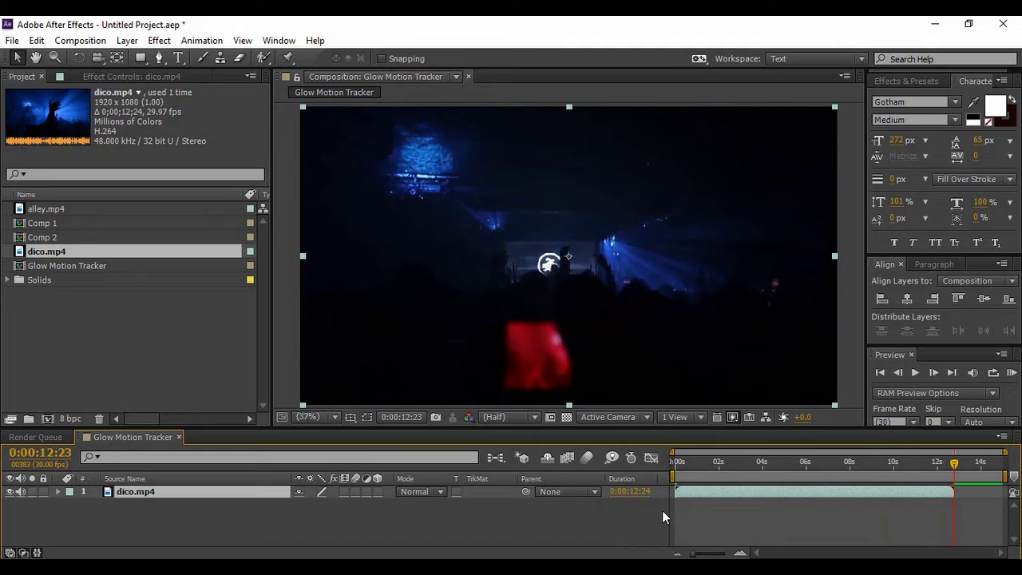
{"action": "left_click", "coordinate": [540, 547]}
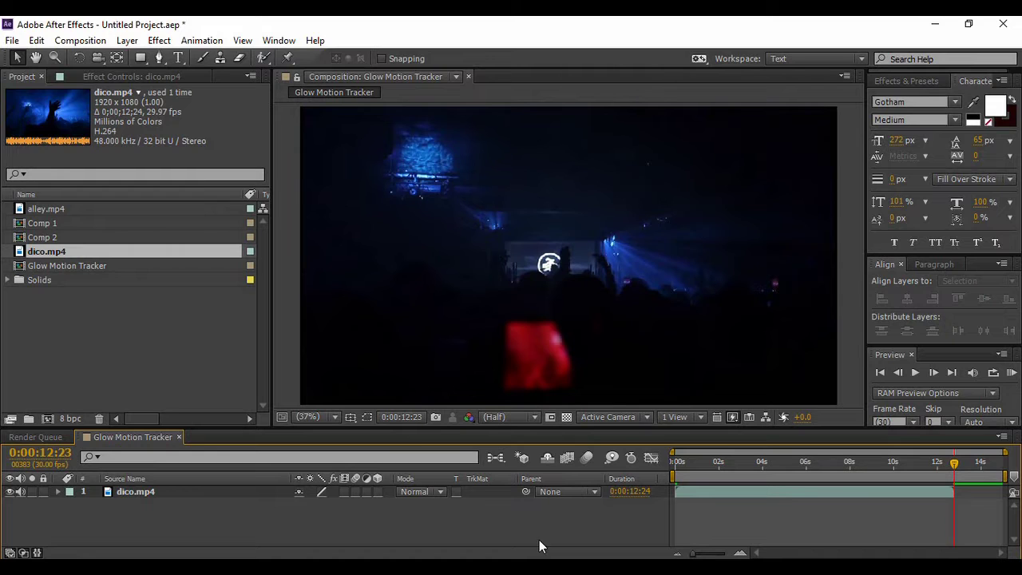
{"action": "left_click_drag", "start_coordinate": [952, 461], "coordinate": [649, 474]}
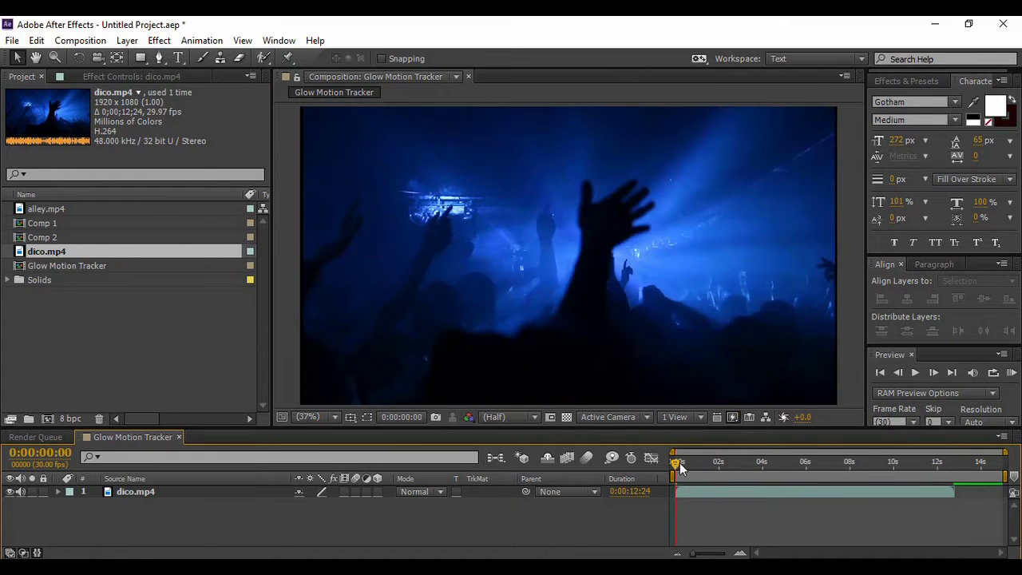
{"action": "left_click", "coordinate": [516, 416]}
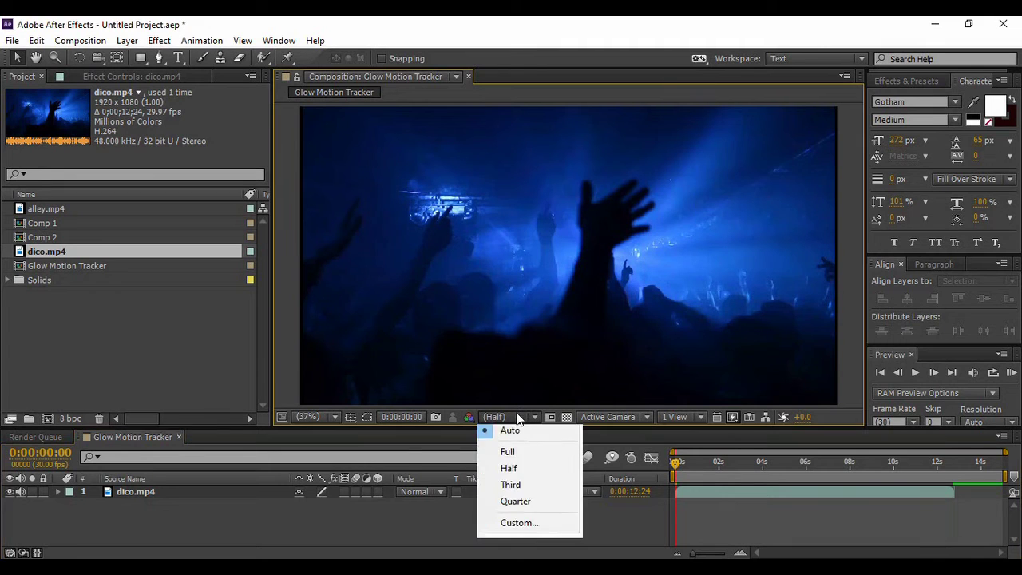
{"action": "left_click", "coordinate": [515, 506]}
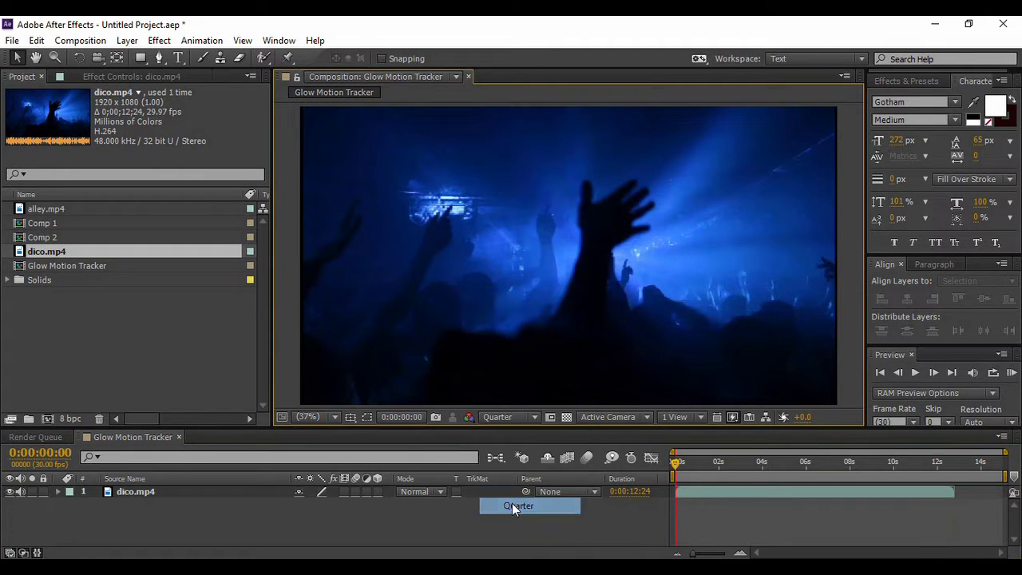
{"action": "mouse_move", "coordinate": [681, 477]}
{"action": "left_mouse_down"}
{"action": "mouse_move", "coordinate": [724, 467]}
{"action": "mouse_move", "coordinate": [673, 472]}
{"action": "left_mouse_up"}
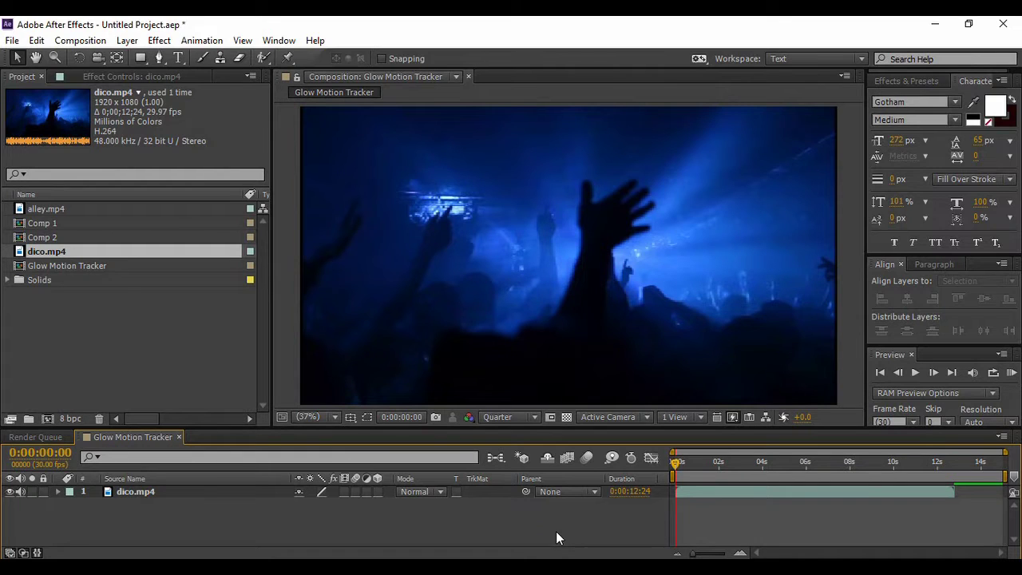
Step: Open dico.mp4 in its own Layer view and widen it across most of the workspace
{"action": "left_click", "coordinate": [232, 496]}
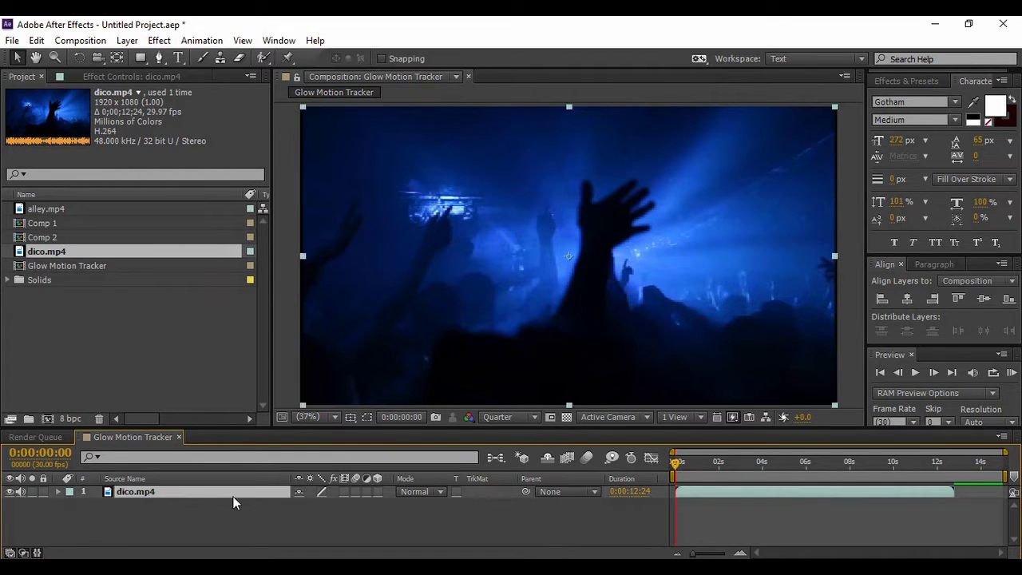
{"action": "double_click", "coordinate": [232, 496]}
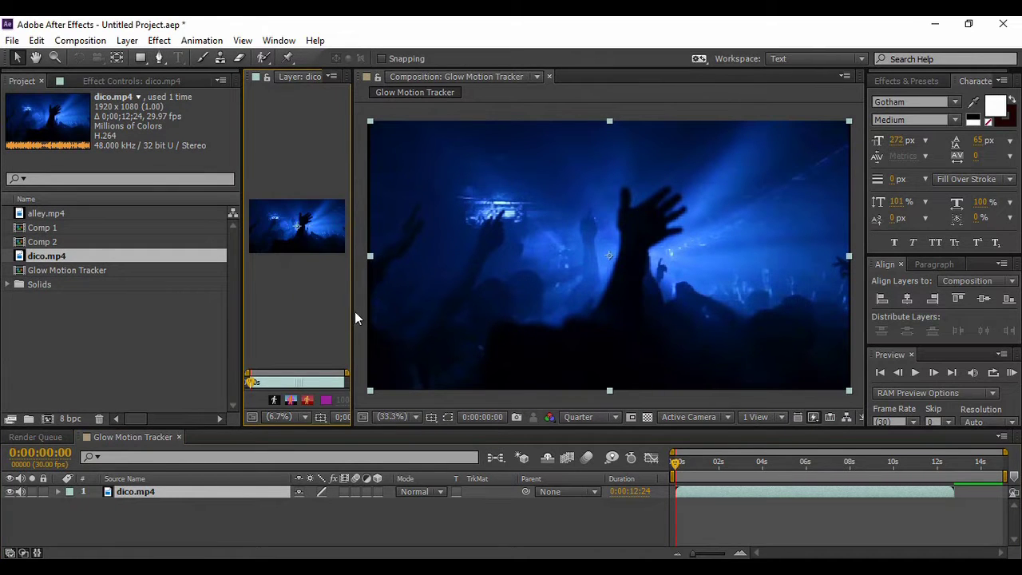
{"action": "left_click_drag", "start_coordinate": [354, 312], "coordinate": [911, 329]}
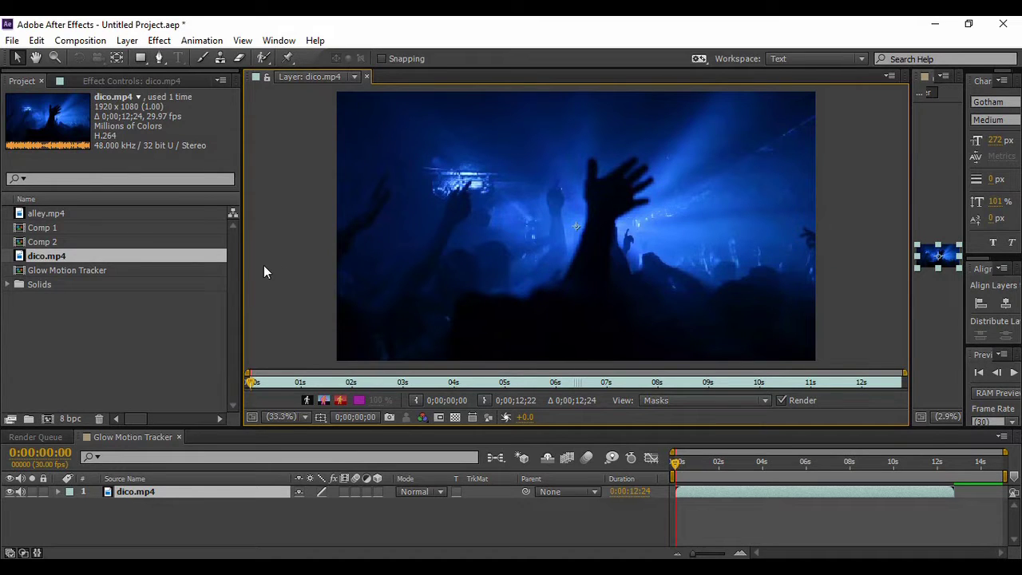
{"action": "left_click_drag", "start_coordinate": [245, 274], "coordinate": [134, 275]}
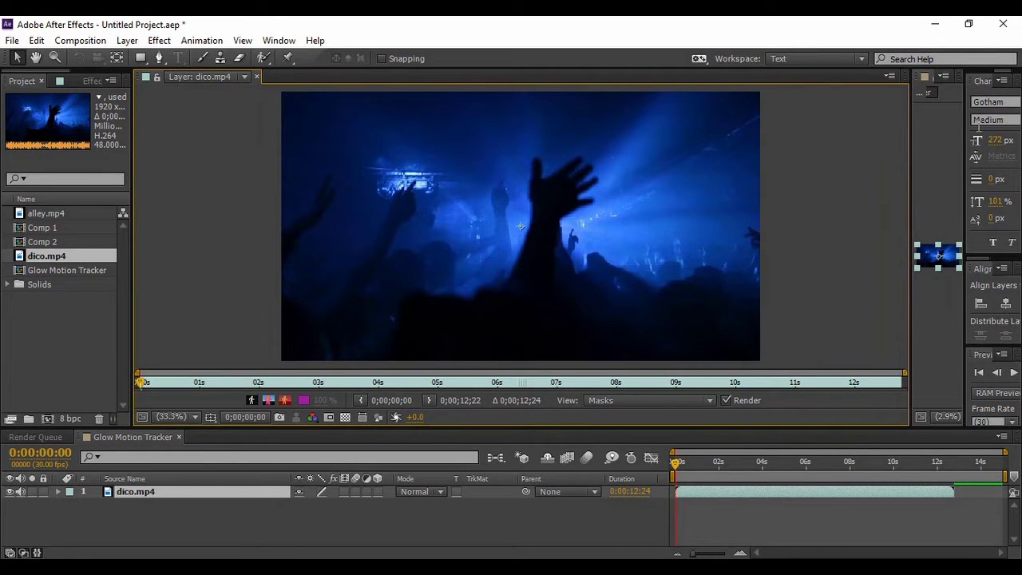
{"action": "left_click_drag", "start_coordinate": [965, 127], "coordinate": [859, 138]}
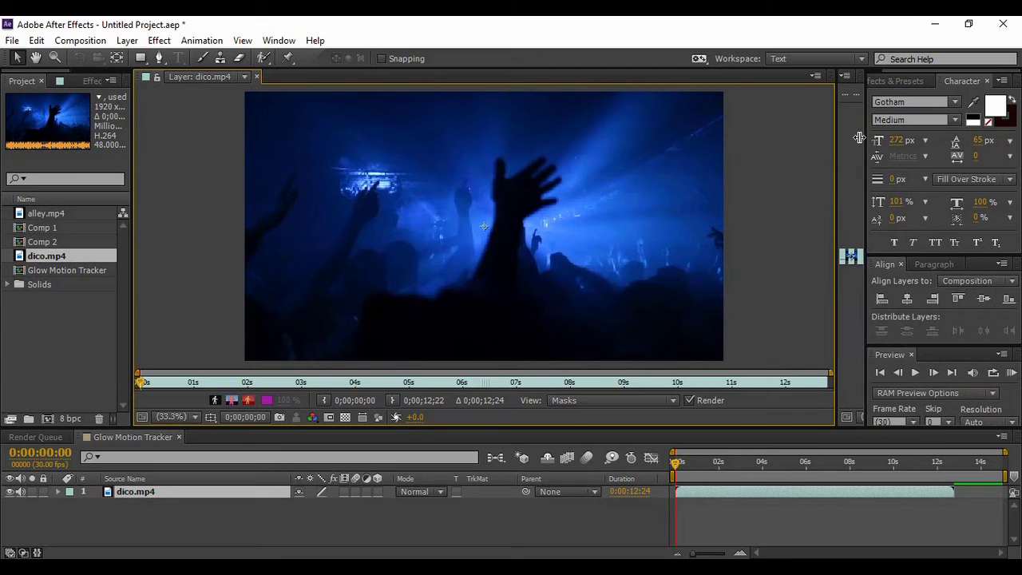
{"action": "left_click", "coordinate": [275, 41]}
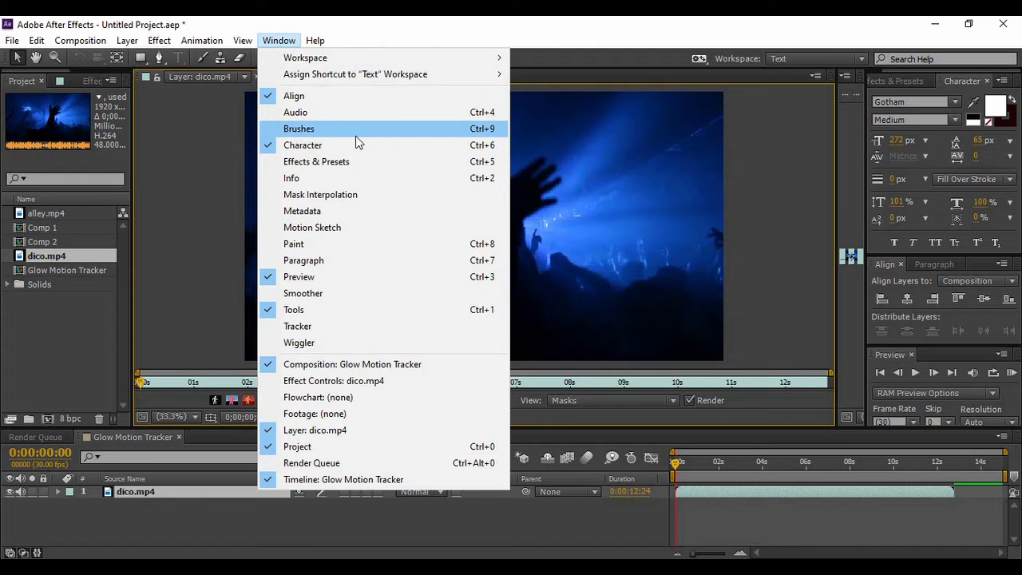
Step: Show the Brushes and Paint panels beside the layer view and select the Brush tool
{"action": "left_click", "coordinate": [330, 132]}
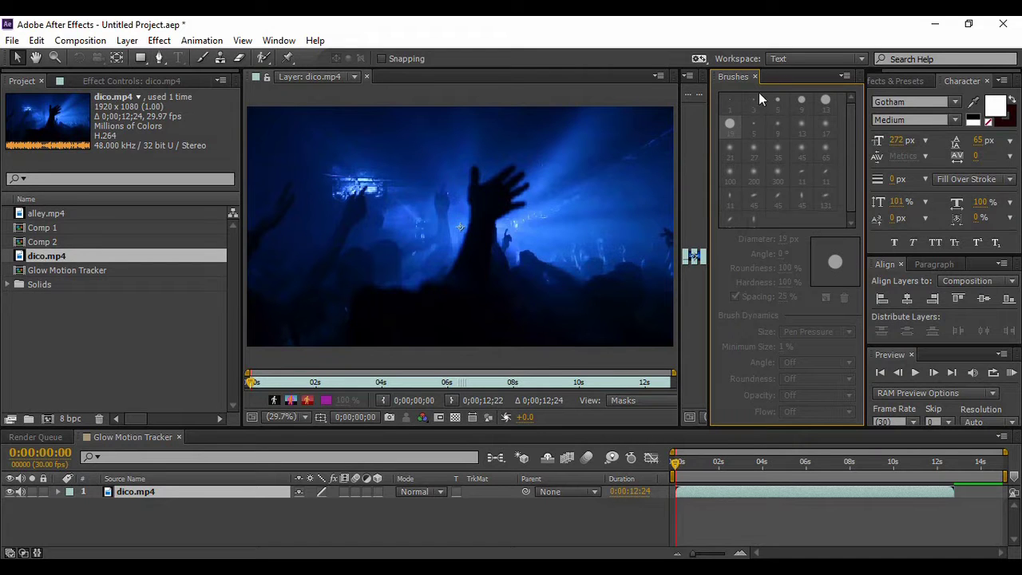
{"action": "left_click_drag", "start_coordinate": [241, 177], "coordinate": [140, 173]}
{"action": "left_click", "coordinate": [281, 41]}
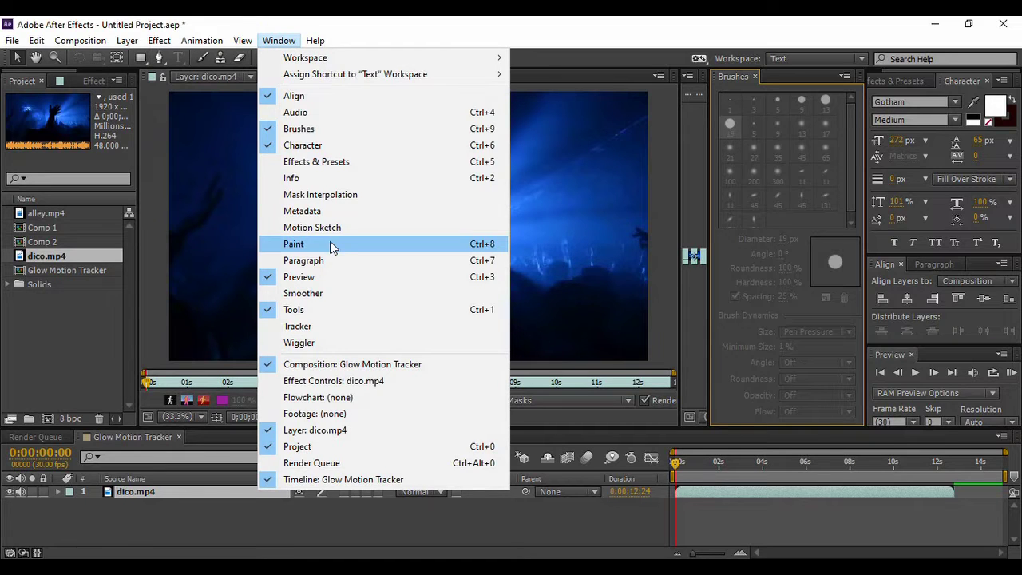
{"action": "left_click", "coordinate": [294, 244]}
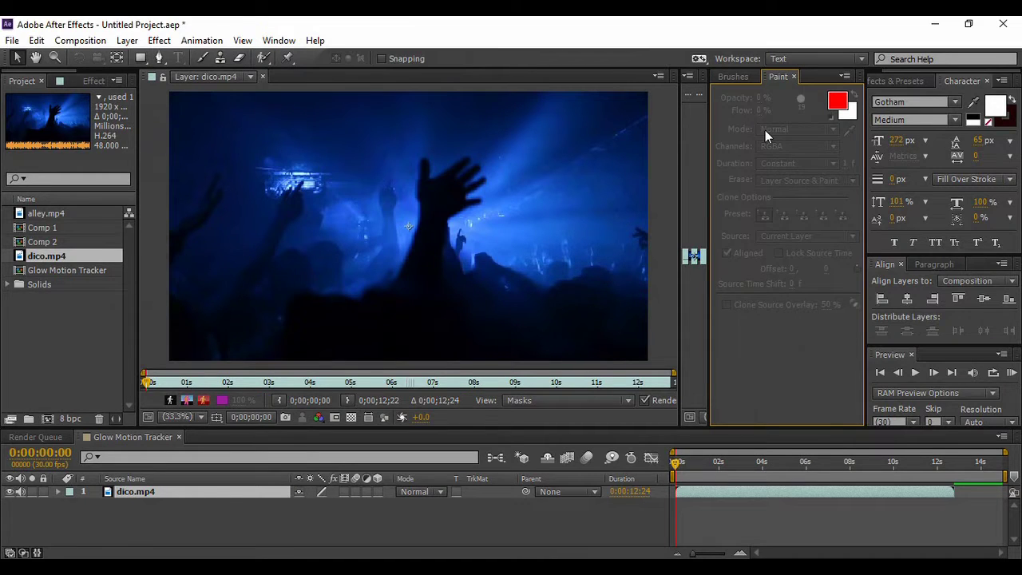
{"action": "left_click", "coordinate": [736, 76]}
{"action": "left_click", "coordinate": [775, 76]}
{"action": "left_click", "coordinate": [202, 58]}
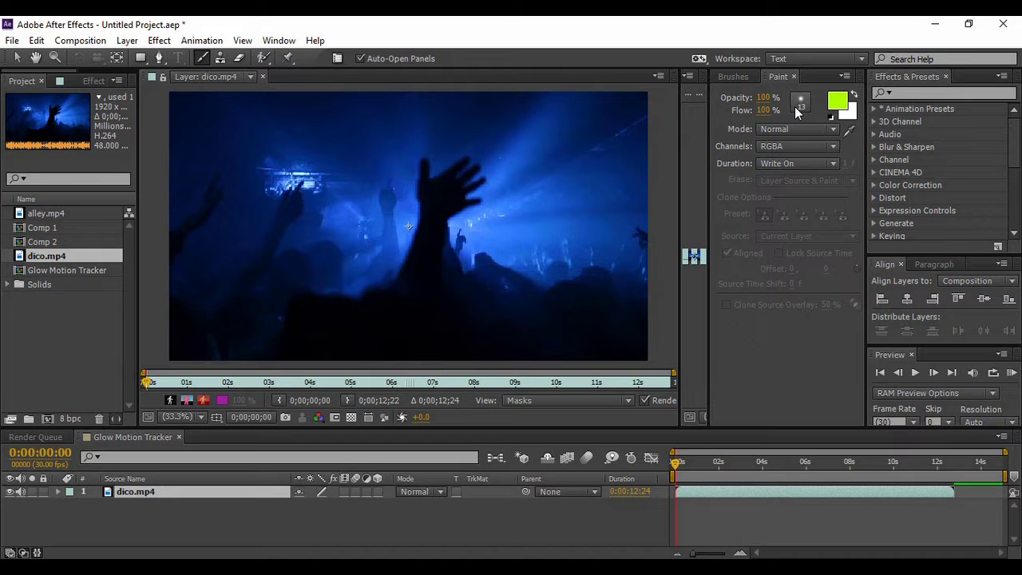
Step: Choose the Hard Round 19 px brush tip and return to the Paint settings
{"action": "left_click", "coordinate": [735, 76]}
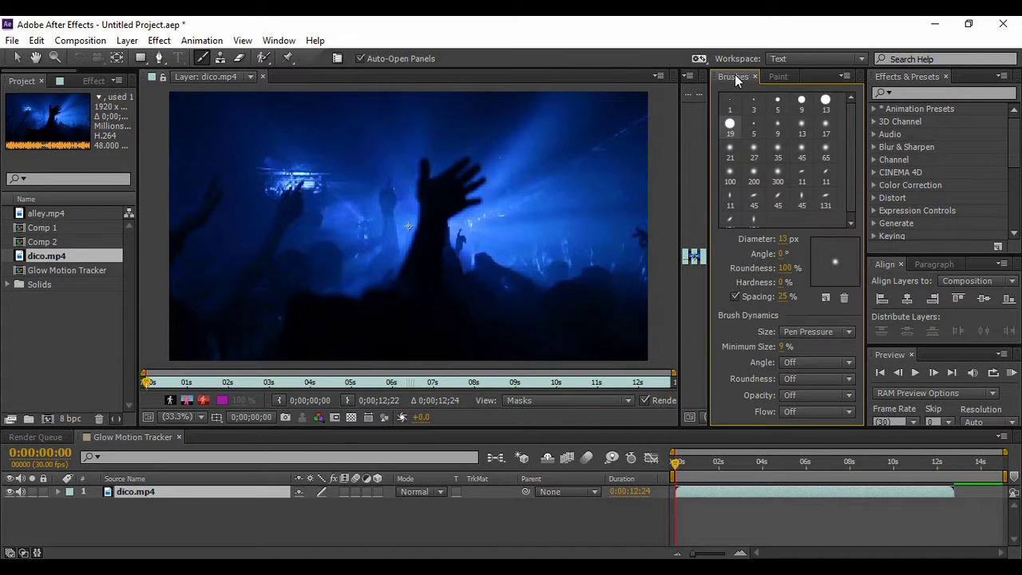
{"action": "scroll", "coordinate": [847, 118], "scroll_direction": "down", "scroll_amount": 1}
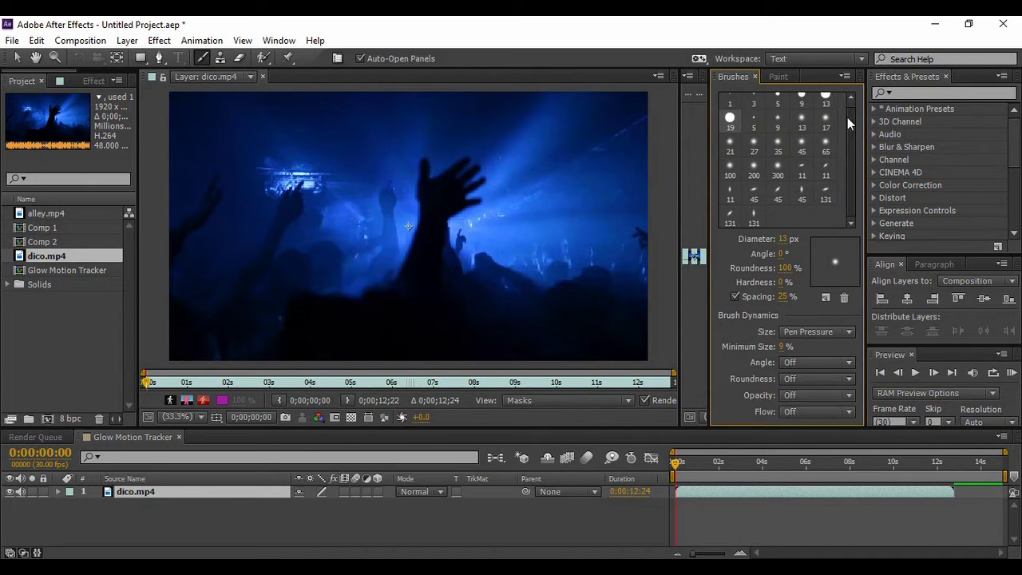
{"action": "scroll", "coordinate": [850, 145], "scroll_direction": "up", "scroll_amount": 1}
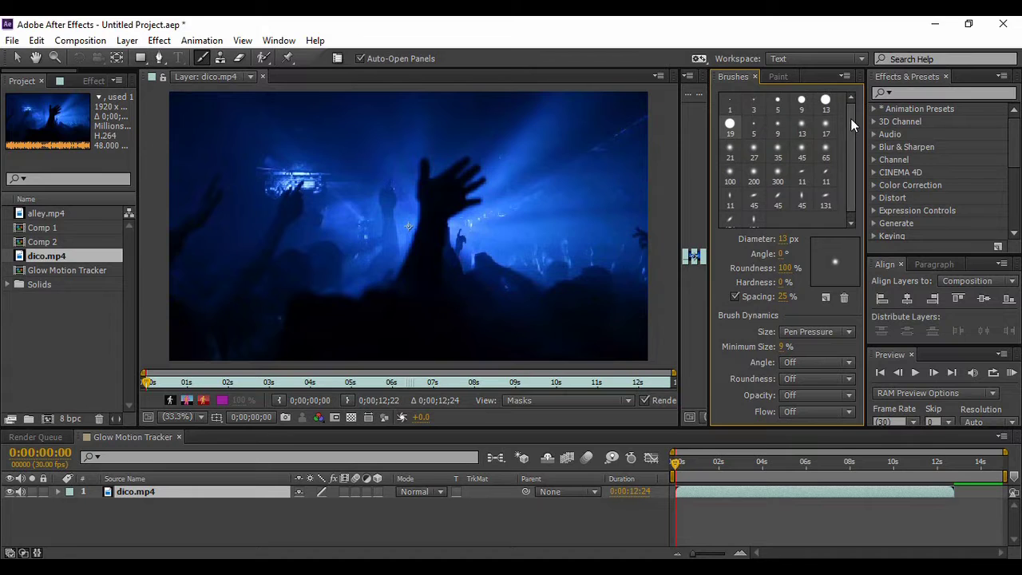
{"action": "left_click", "coordinate": [736, 126]}
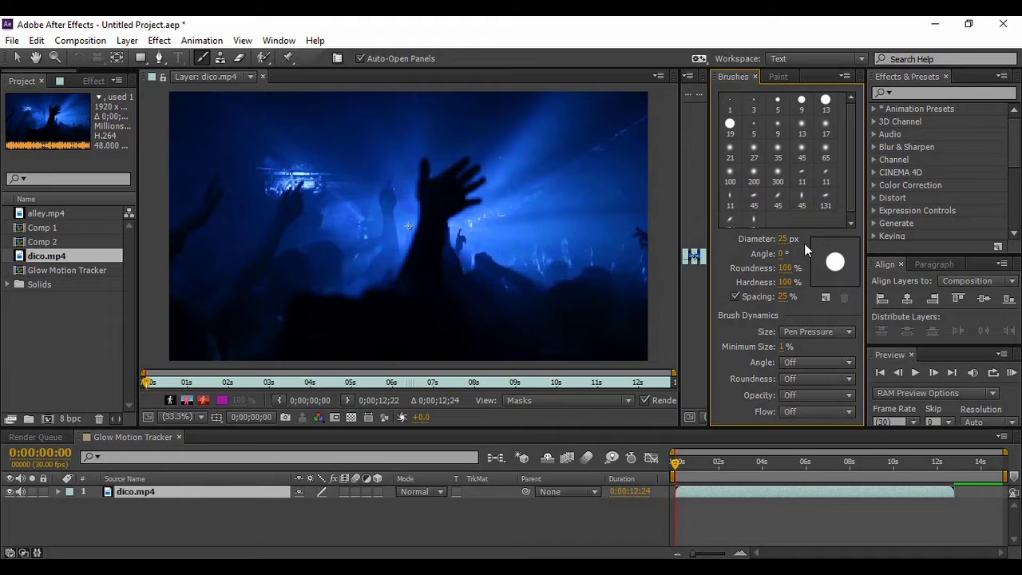
{"action": "left_click", "coordinate": [782, 76]}
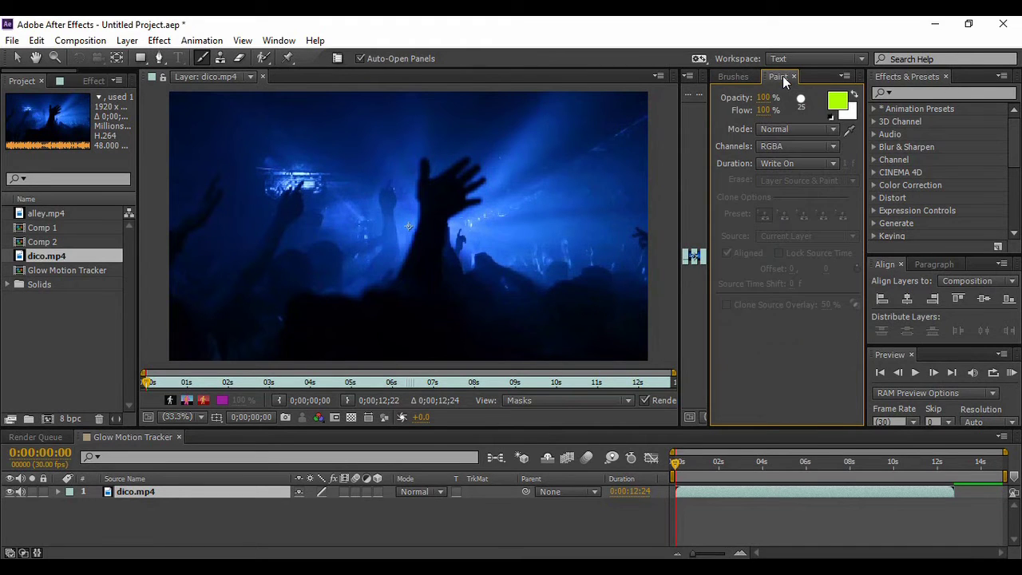
Step: Set the paint foreground colour to lime green #AEFF00
{"action": "left_click", "coordinate": [838, 101]}
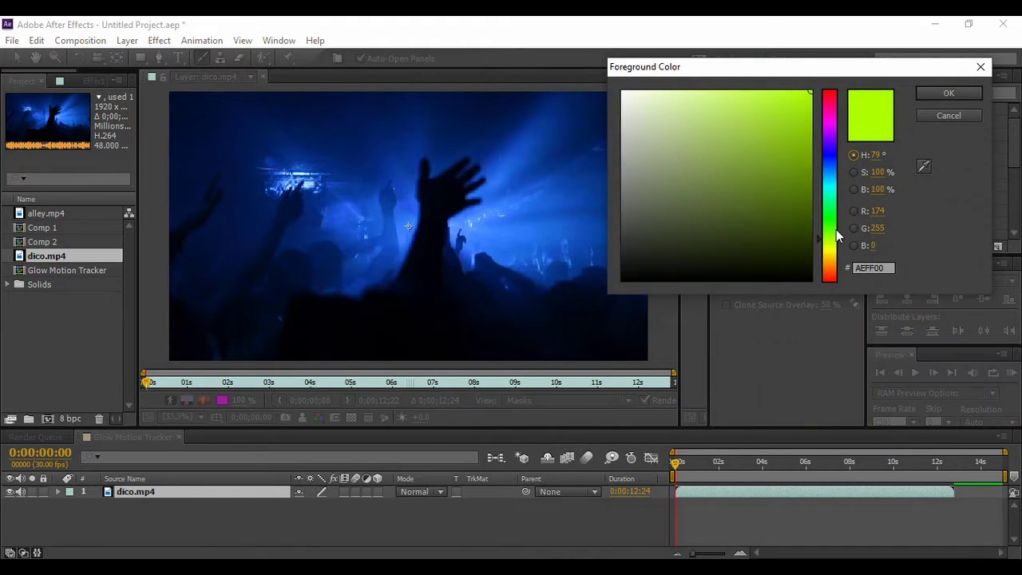
{"action": "mouse_move", "coordinate": [837, 240]}
{"action": "left_mouse_down"}
{"action": "mouse_move", "coordinate": [846, 254]}
{"action": "mouse_move", "coordinate": [849, 202]}
{"action": "left_mouse_up"}
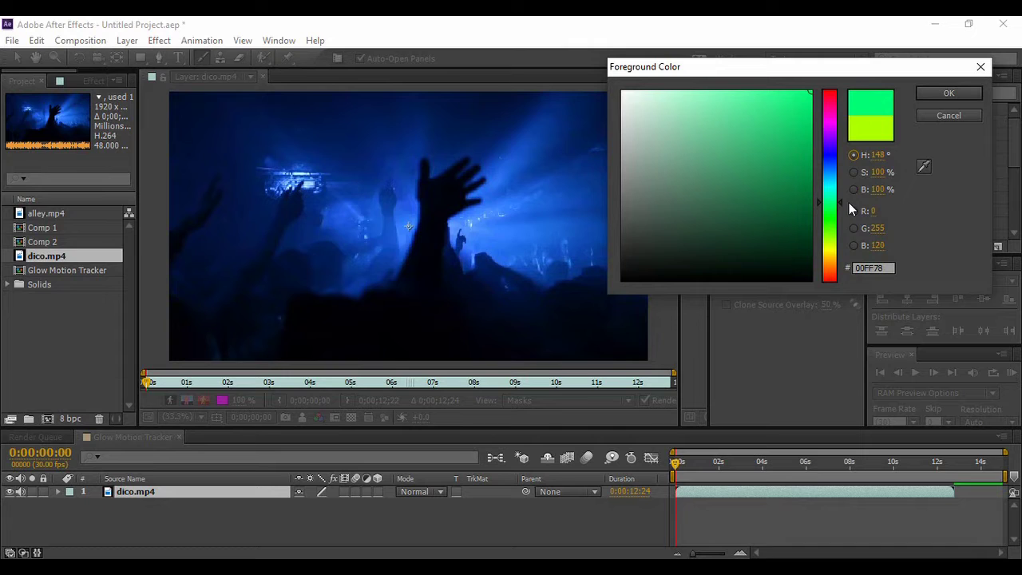
{"action": "left_click_drag", "start_coordinate": [799, 106], "coordinate": [802, 96]}
{"action": "left_click", "coordinate": [870, 126]}
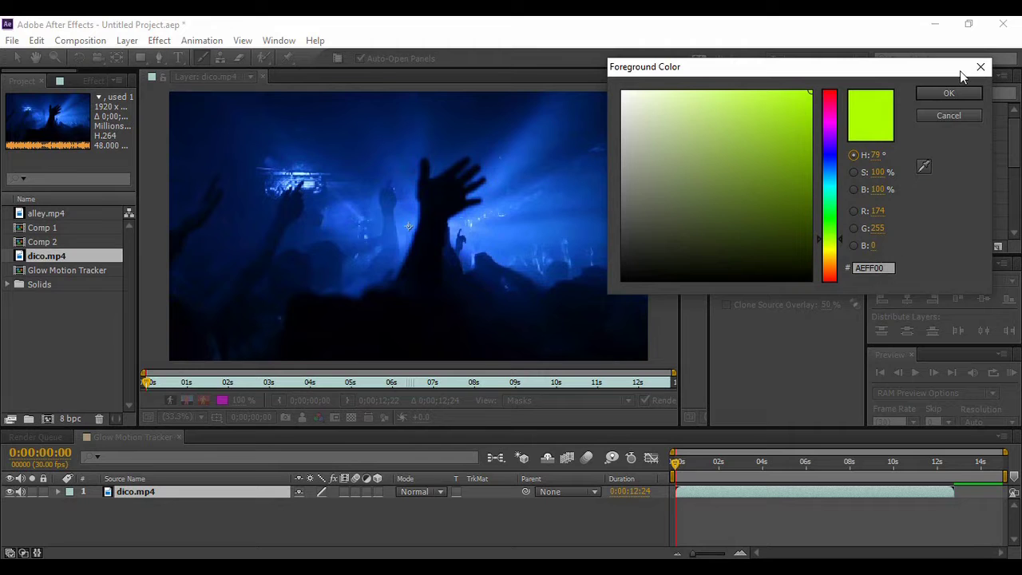
{"action": "left_click", "coordinate": [947, 94]}
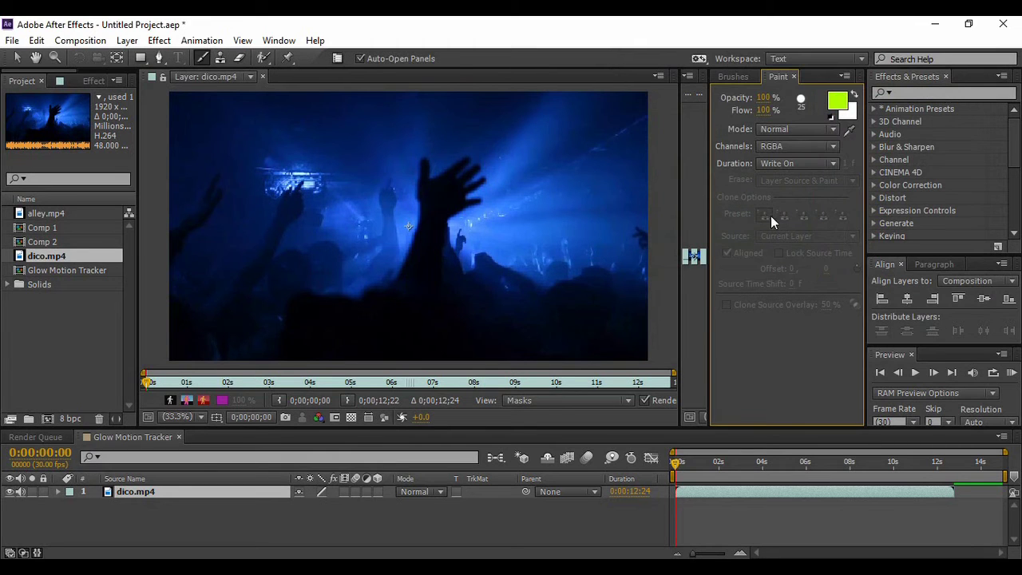
Step: Set paint duration to Single Frame and paint green strokes up the raised arm on three frames
{"action": "left_click", "coordinate": [781, 166]}
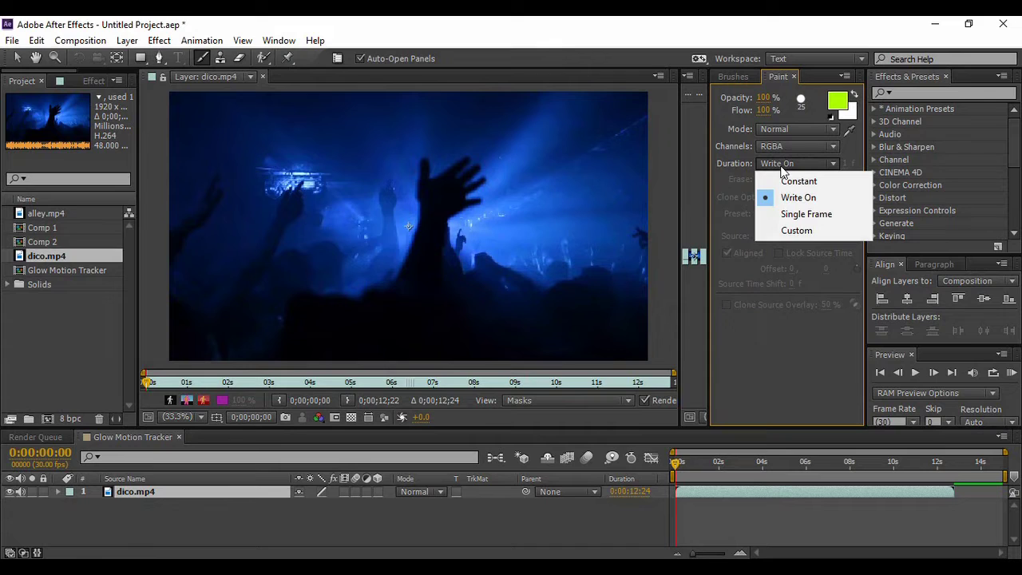
{"action": "left_click", "coordinate": [798, 213]}
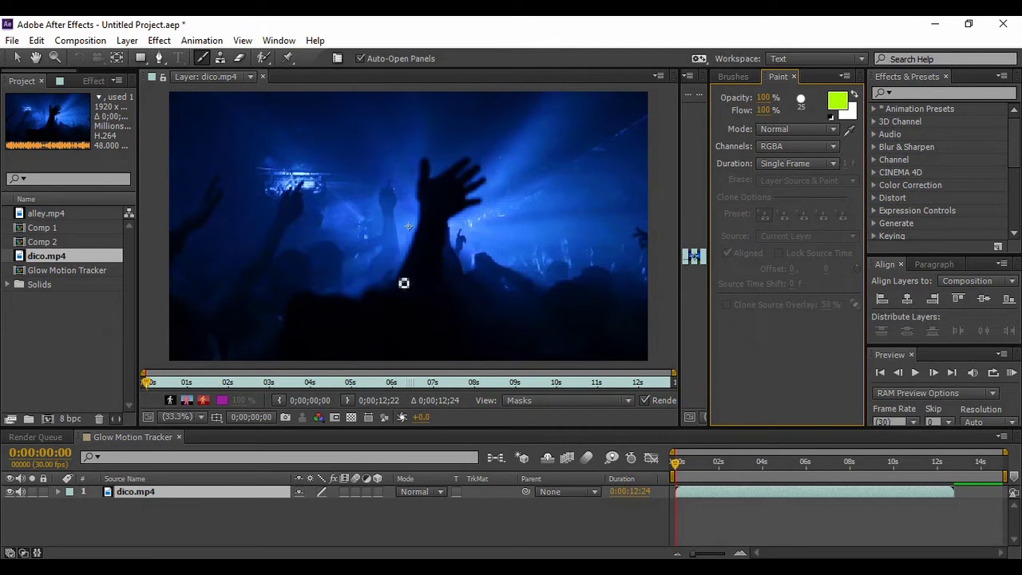
{"action": "mouse_move", "coordinate": [405, 281]}
{"action": "left_mouse_down"}
{"action": "mouse_move", "coordinate": [427, 210]}
{"action": "mouse_move", "coordinate": [418, 171]}
{"action": "left_mouse_up"}
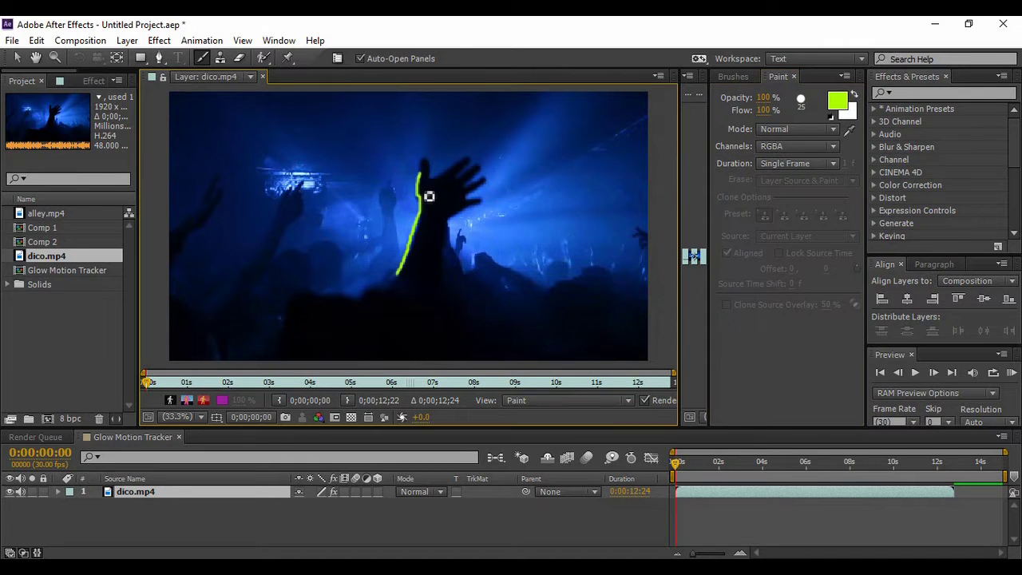
{"action": "left_click", "coordinate": [932, 372]}
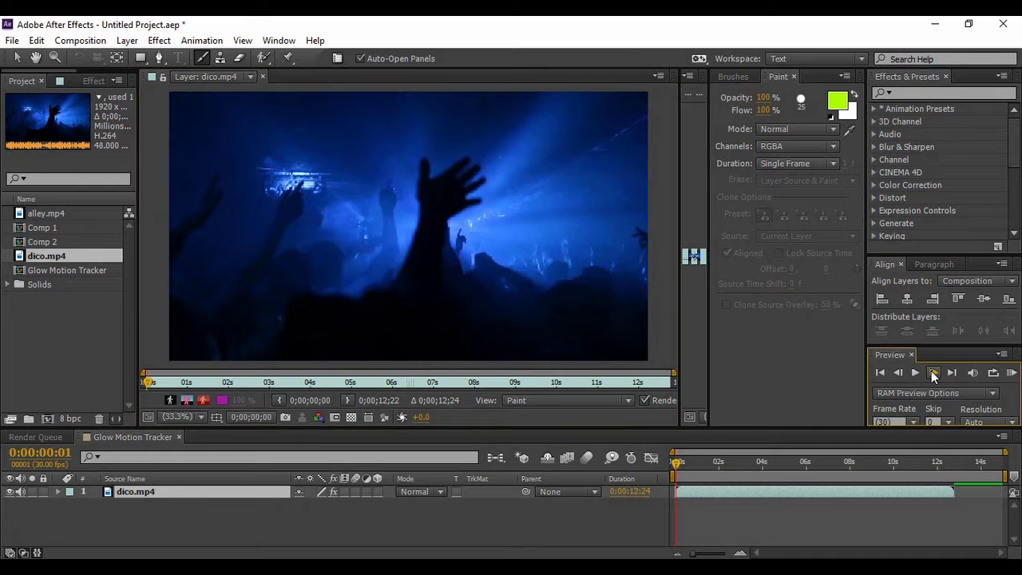
{"action": "mouse_move", "coordinate": [399, 278]}
{"action": "left_mouse_down"}
{"action": "mouse_move", "coordinate": [421, 253]}
{"action": "mouse_move", "coordinate": [437, 175]}
{"action": "left_mouse_up"}
{"action": "left_click", "coordinate": [934, 374]}
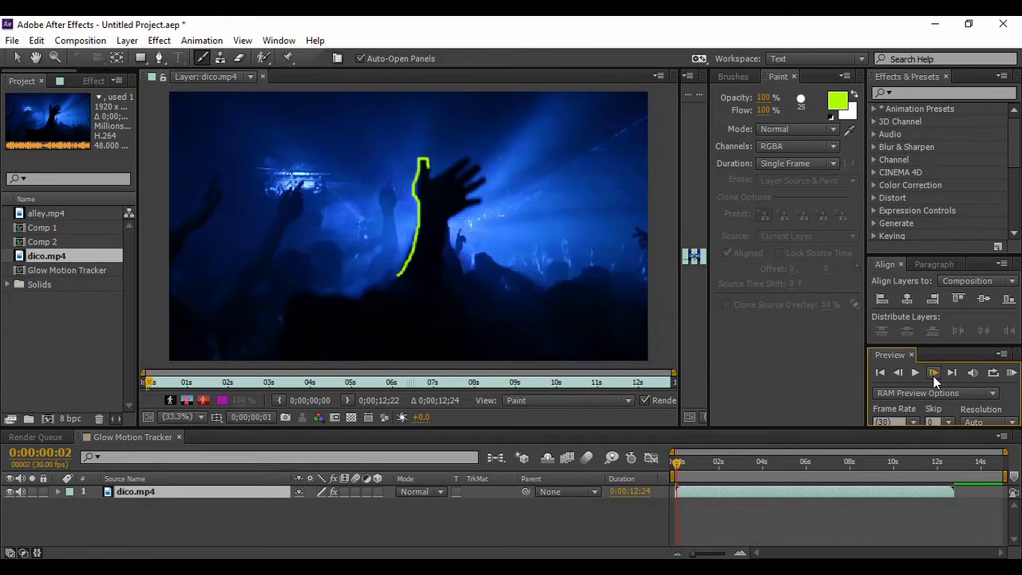
{"action": "left_click_drag", "start_coordinate": [409, 292], "coordinate": [434, 231]}
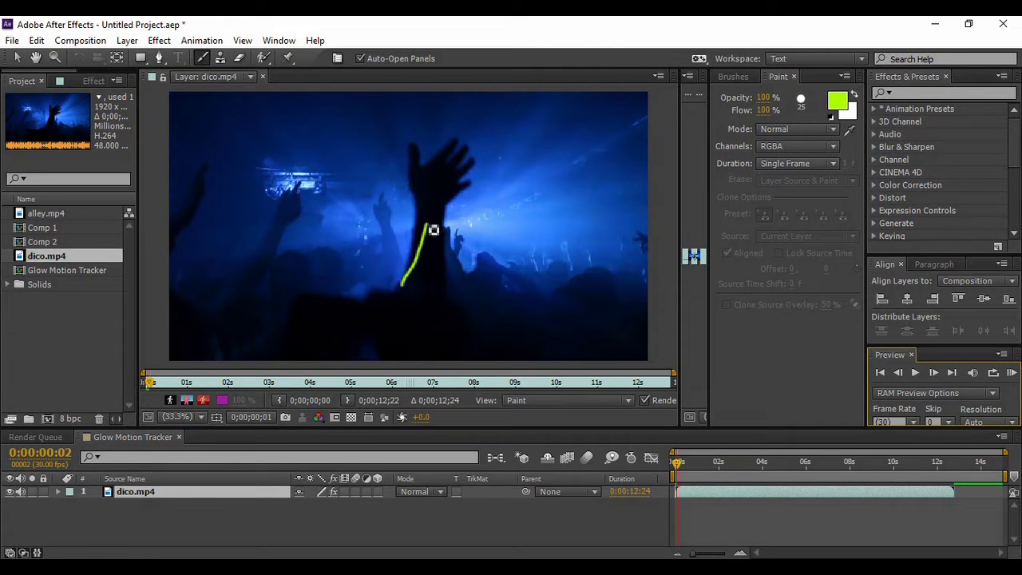
{"action": "key", "text": "ctrl+z"}
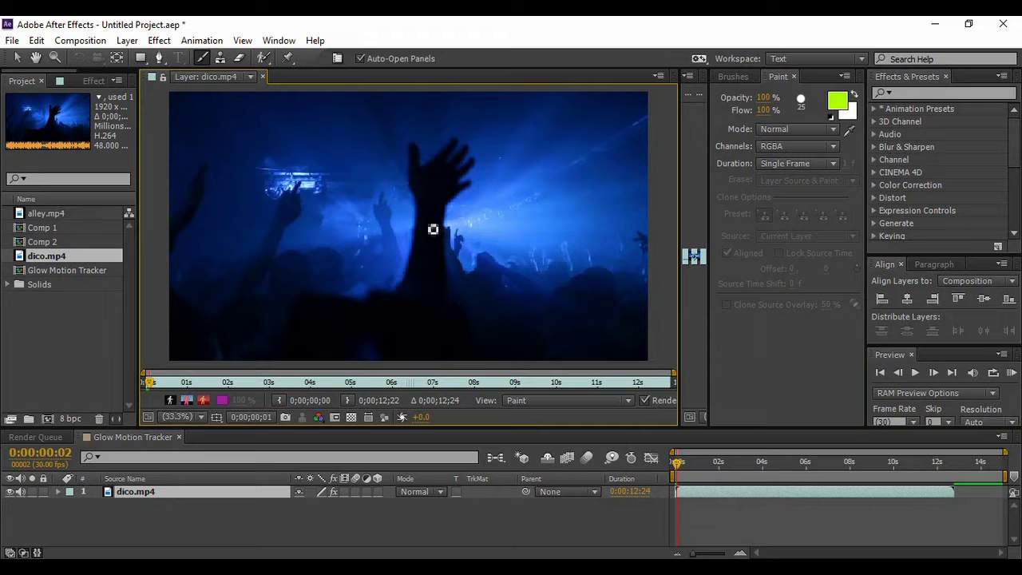
{"action": "mouse_move", "coordinate": [403, 281]}
{"action": "left_mouse_down"}
{"action": "mouse_move", "coordinate": [422, 257]}
{"action": "mouse_move", "coordinate": [415, 148]}
{"action": "mouse_move", "coordinate": [427, 175]}
{"action": "left_mouse_up"}
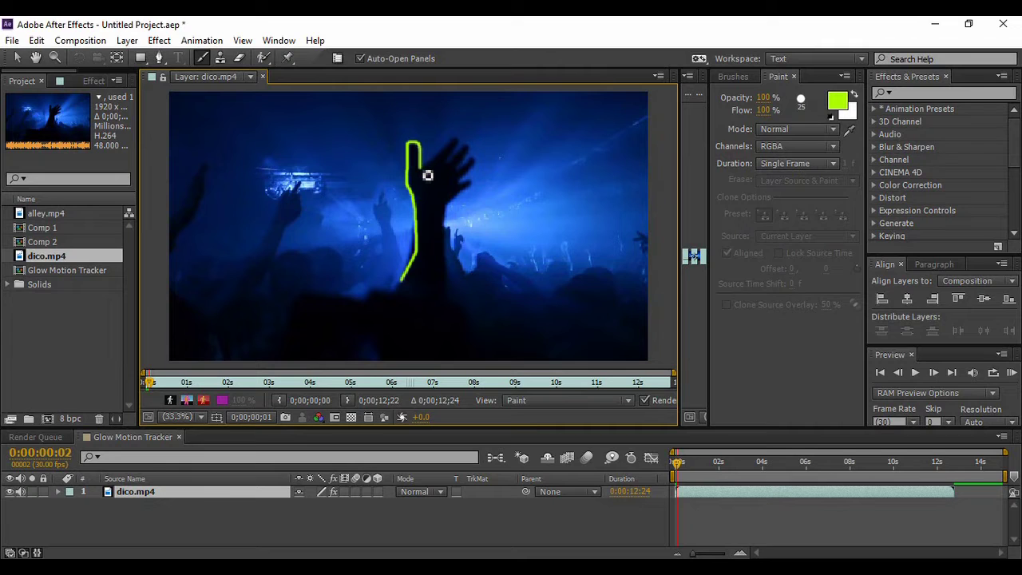
{"action": "left_click", "coordinate": [933, 373]}
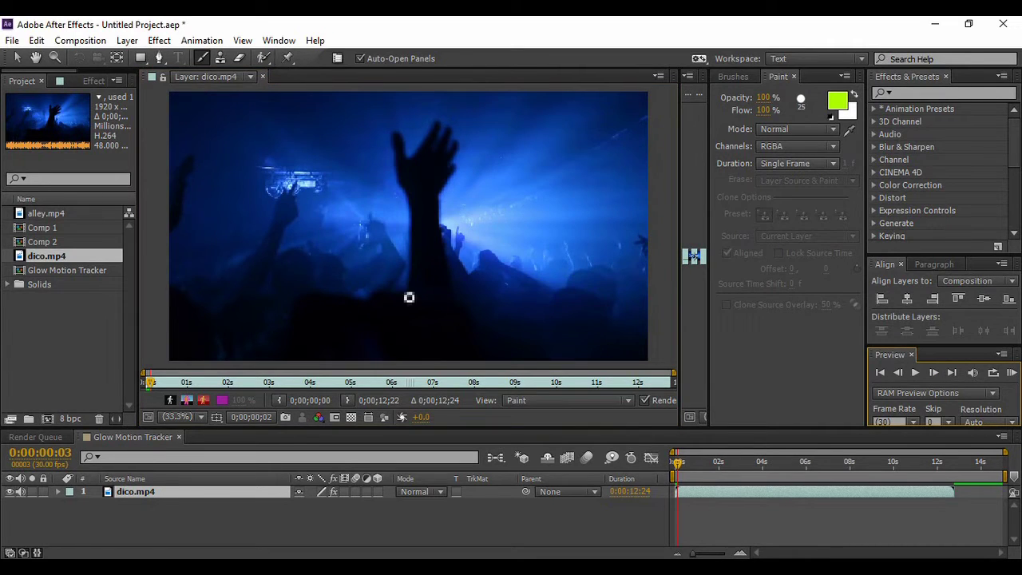
Step: Outline the raised arm and hand in green on each of the next five frames
{"action": "mouse_move", "coordinate": [412, 292]}
{"action": "left_mouse_down"}
{"action": "mouse_move", "coordinate": [398, 143]}
{"action": "mouse_move", "coordinate": [414, 166]}
{"action": "mouse_move", "coordinate": [432, 125]}
{"action": "left_mouse_up"}
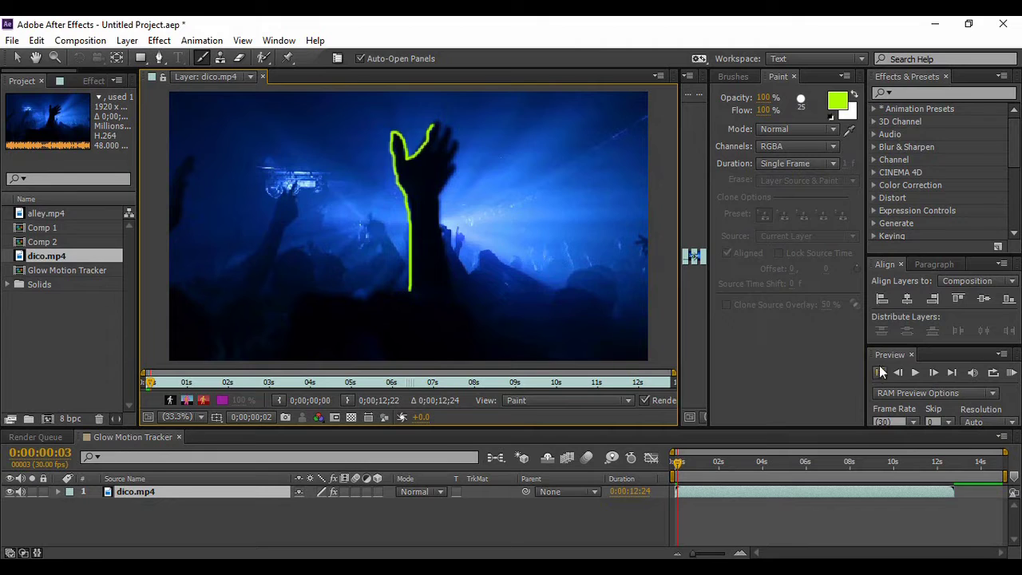
{"action": "left_click", "coordinate": [932, 373]}
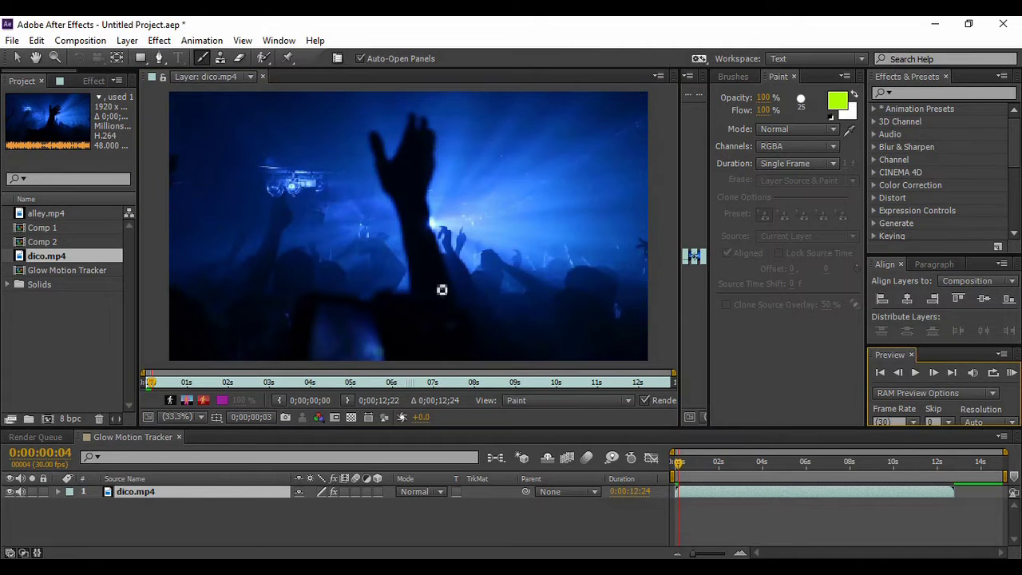
{"action": "mouse_move", "coordinate": [416, 282]}
{"action": "left_mouse_down"}
{"action": "mouse_move", "coordinate": [408, 224]}
{"action": "mouse_move", "coordinate": [384, 190]}
{"action": "mouse_move", "coordinate": [377, 152]}
{"action": "mouse_move", "coordinate": [386, 143]}
{"action": "mouse_move", "coordinate": [401, 162]}
{"action": "mouse_move", "coordinate": [415, 119]}
{"action": "mouse_move", "coordinate": [421, 138]}
{"action": "mouse_move", "coordinate": [429, 121]}
{"action": "mouse_move", "coordinate": [444, 145]}
{"action": "mouse_move", "coordinate": [437, 227]}
{"action": "mouse_move", "coordinate": [456, 292]}
{"action": "left_mouse_up"}
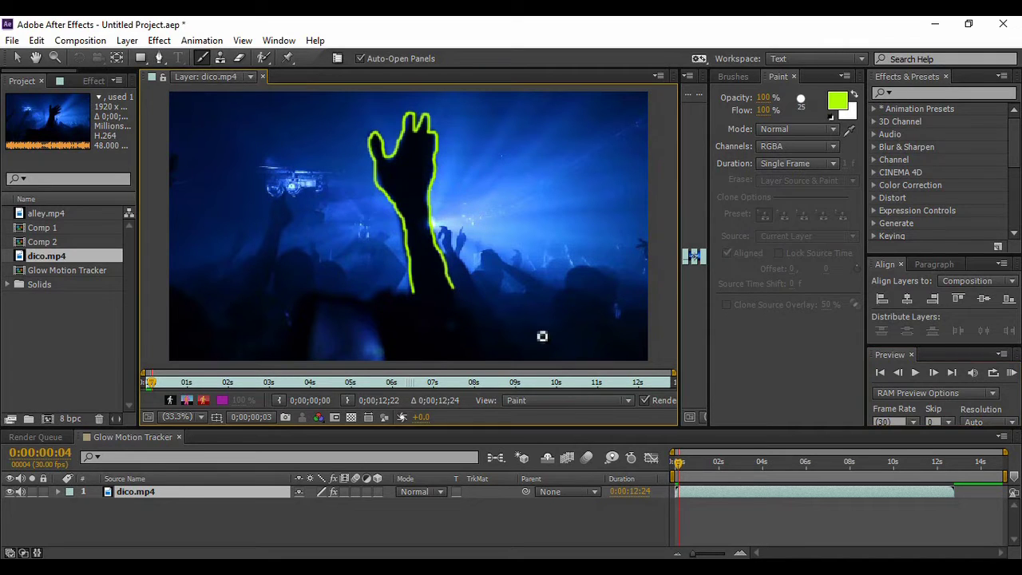
{"action": "left_click", "coordinate": [933, 372]}
{"action": "mouse_move", "coordinate": [405, 294]}
{"action": "left_mouse_down"}
{"action": "mouse_move", "coordinate": [350, 153]}
{"action": "mouse_move", "coordinate": [382, 180]}
{"action": "mouse_move", "coordinate": [376, 132]}
{"action": "mouse_move", "coordinate": [399, 136]}
{"action": "mouse_move", "coordinate": [407, 150]}
{"action": "mouse_move", "coordinate": [413, 234]}
{"action": "mouse_move", "coordinate": [452, 300]}
{"action": "left_mouse_up"}
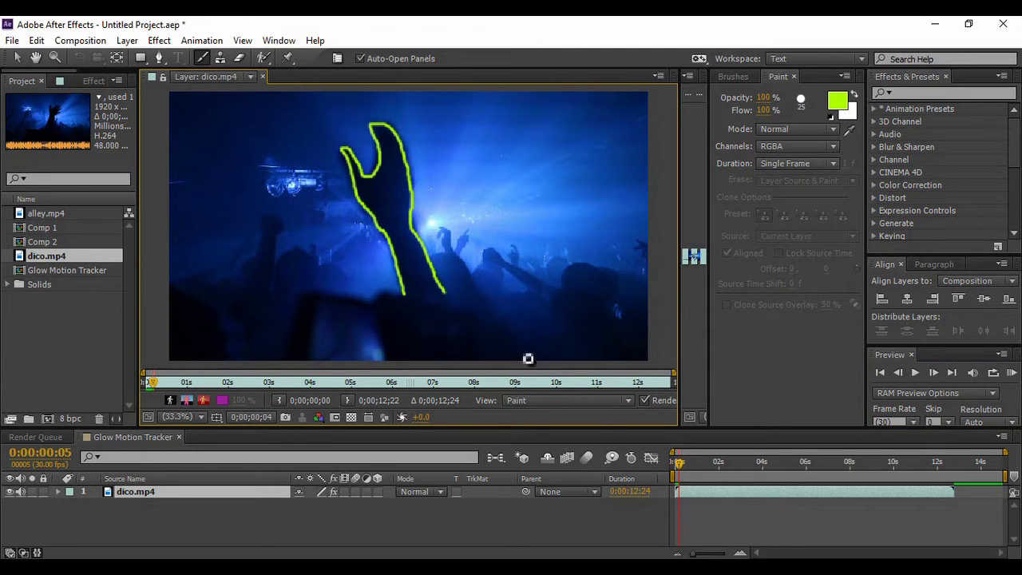
{"action": "left_click", "coordinate": [933, 372]}
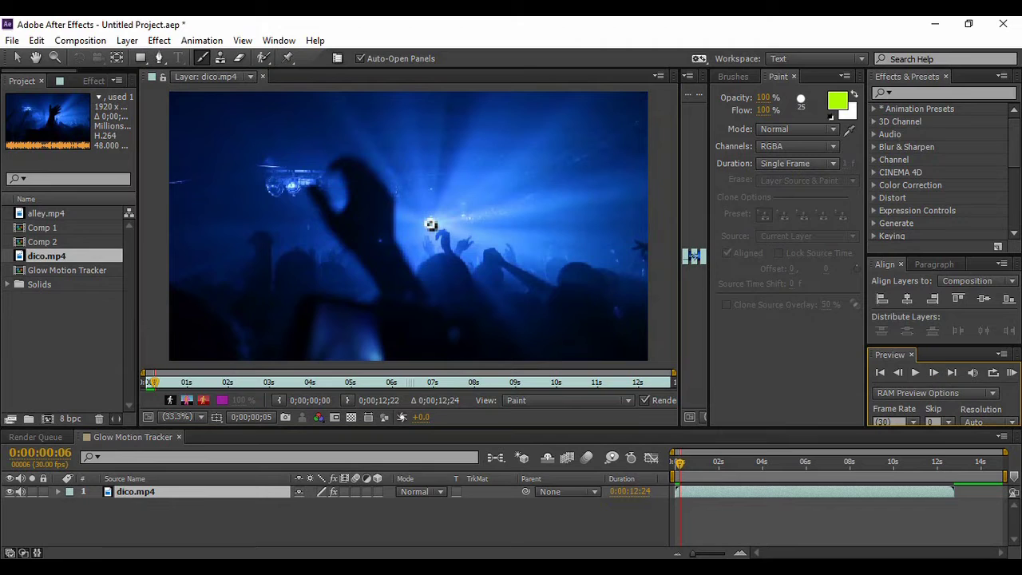
{"action": "mouse_move", "coordinate": [389, 300]}
{"action": "left_mouse_down"}
{"action": "mouse_move", "coordinate": [321, 200]}
{"action": "mouse_move", "coordinate": [346, 224]}
{"action": "mouse_move", "coordinate": [356, 218]}
{"action": "mouse_move", "coordinate": [343, 168]}
{"action": "mouse_move", "coordinate": [364, 165]}
{"action": "mouse_move", "coordinate": [388, 184]}
{"action": "mouse_move", "coordinate": [430, 305]}
{"action": "left_mouse_up"}
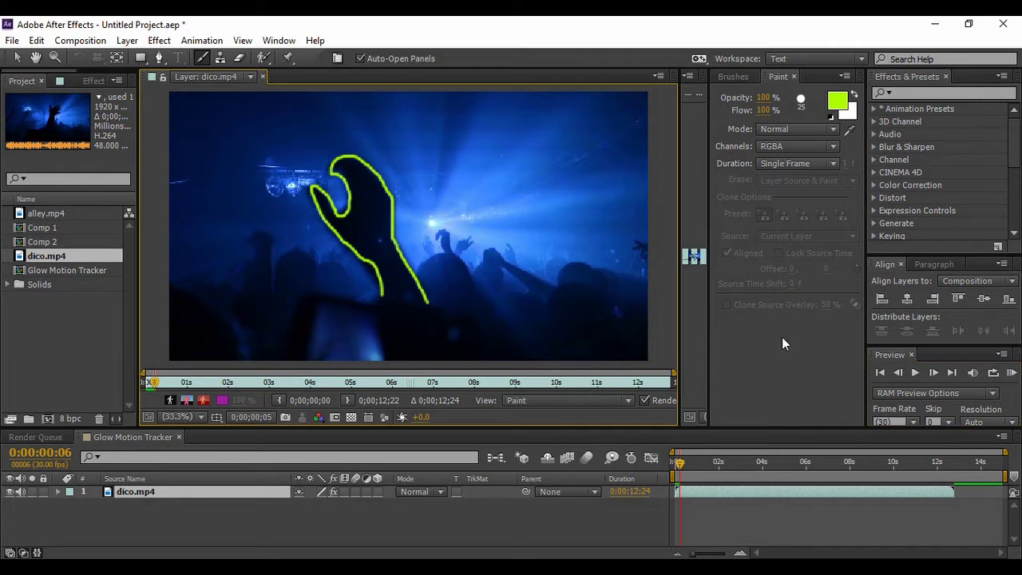
{"action": "left_click", "coordinate": [952, 372]}
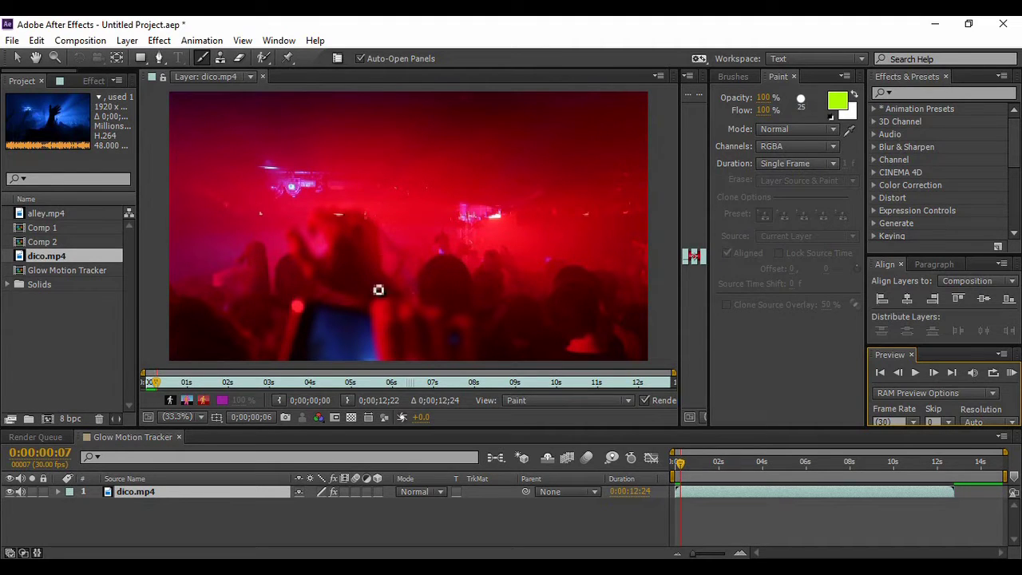
{"action": "mouse_move", "coordinate": [366, 305]}
{"action": "left_mouse_down"}
{"action": "mouse_move", "coordinate": [297, 256]}
{"action": "mouse_move", "coordinate": [295, 240]}
{"action": "mouse_move", "coordinate": [328, 263]}
{"action": "mouse_move", "coordinate": [334, 246]}
{"action": "mouse_move", "coordinate": [320, 220]}
{"action": "mouse_move", "coordinate": [368, 214]}
{"action": "mouse_move", "coordinate": [408, 300]}
{"action": "left_mouse_up"}
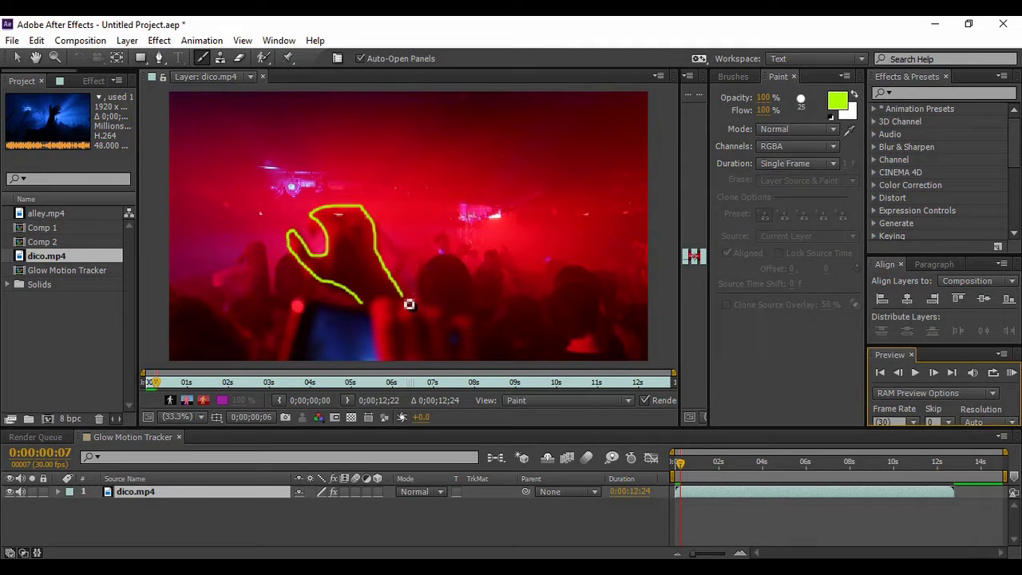
{"action": "left_click", "coordinate": [939, 373]}
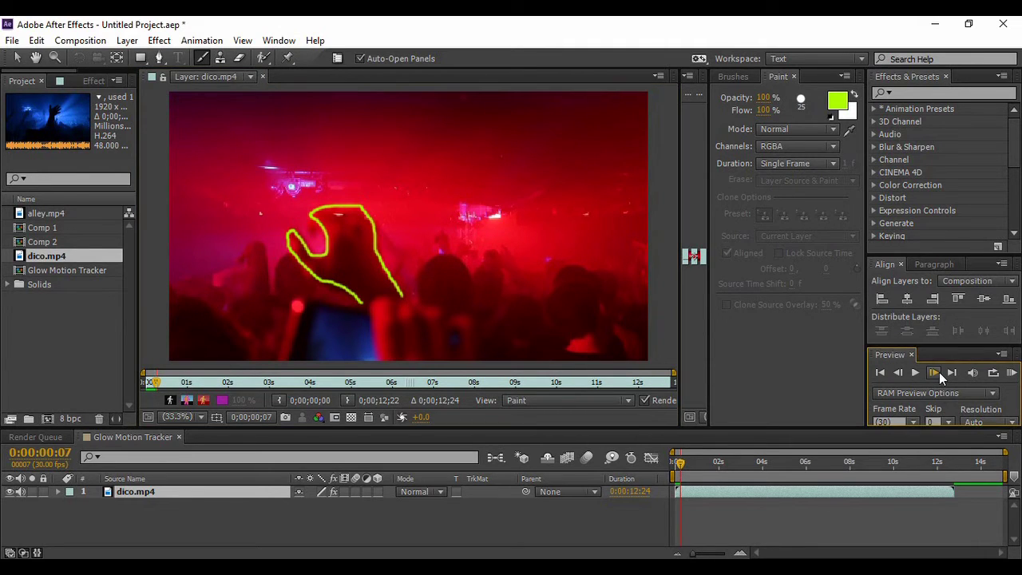
Step: Switch the paint colour to yellow and paint part of a smiley doodle
{"action": "left_click", "coordinate": [839, 104]}
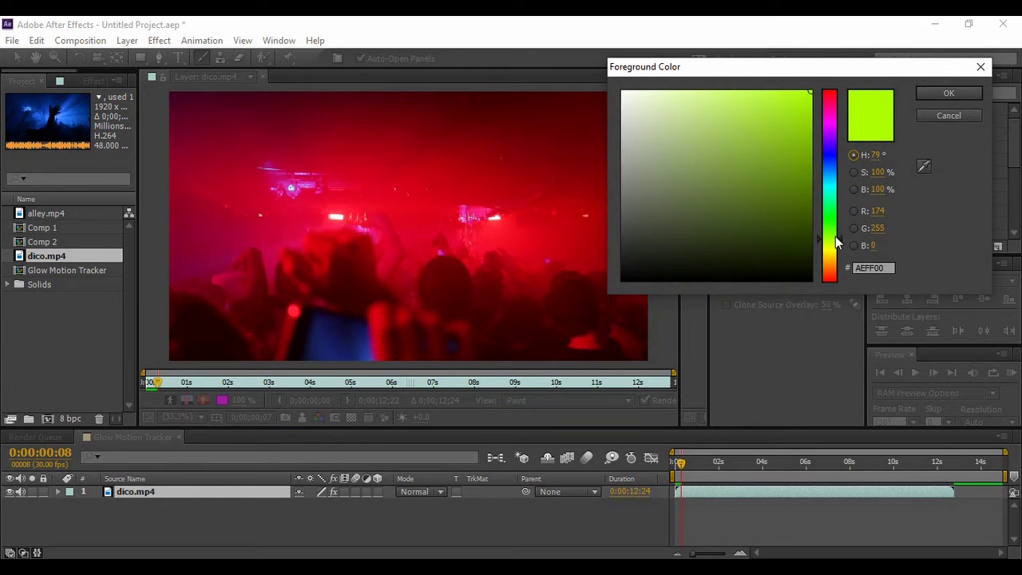
{"action": "left_click_drag", "start_coordinate": [837, 242], "coordinate": [840, 254]}
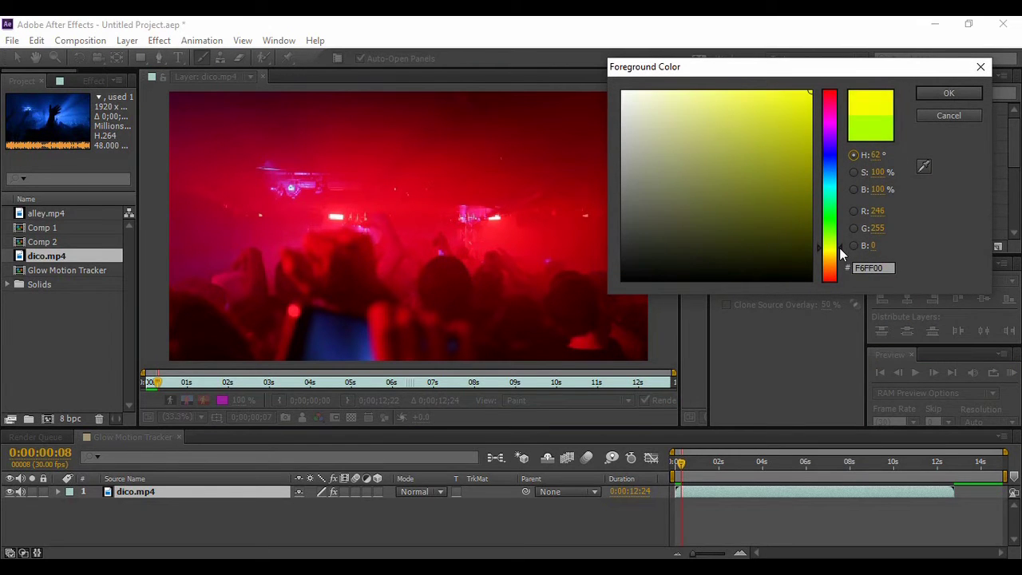
{"action": "left_click", "coordinate": [940, 96]}
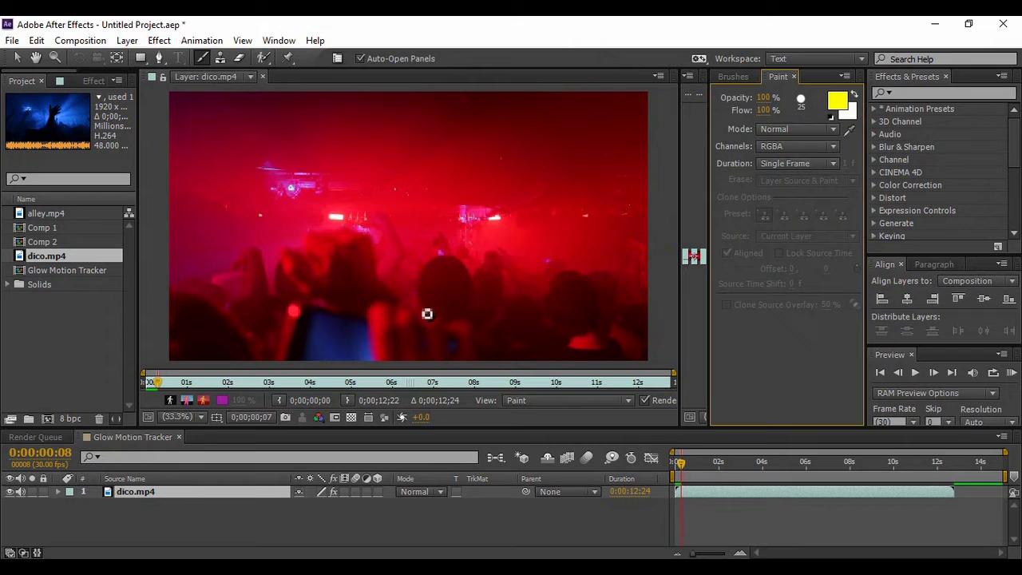
{"action": "mouse_move", "coordinate": [487, 190]}
{"action": "left_mouse_down"}
{"action": "mouse_move", "coordinate": [512, 185]}
{"action": "mouse_move", "coordinate": [525, 190]}
{"action": "mouse_move", "coordinate": [518, 182]}
{"action": "mouse_move", "coordinate": [508, 217]}
{"action": "mouse_move", "coordinate": [529, 194]}
{"action": "left_mouse_up"}
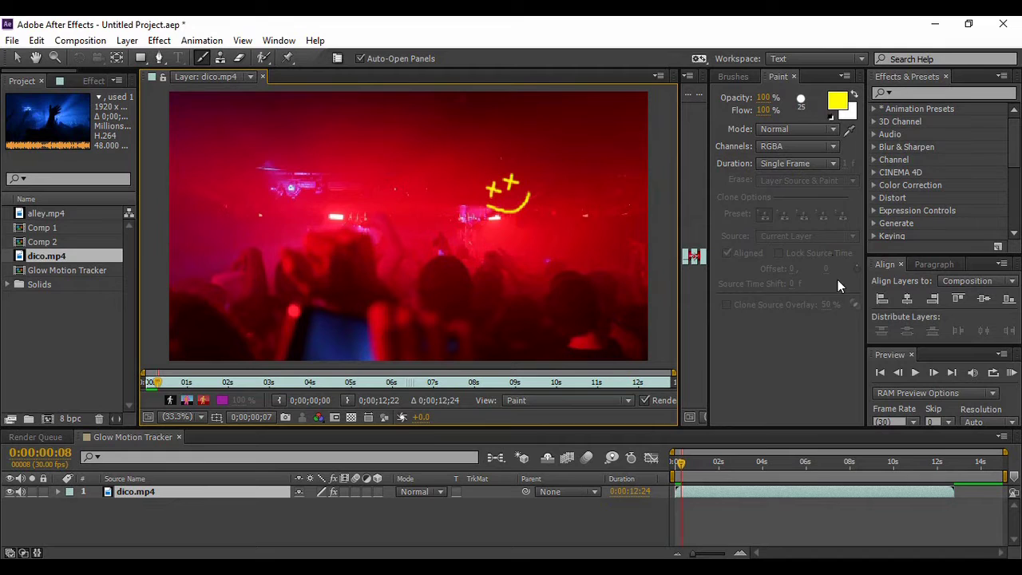
Step: Paint a yellow crown on the last frame, then step forward through the early frames
{"action": "left_click", "coordinate": [951, 373]}
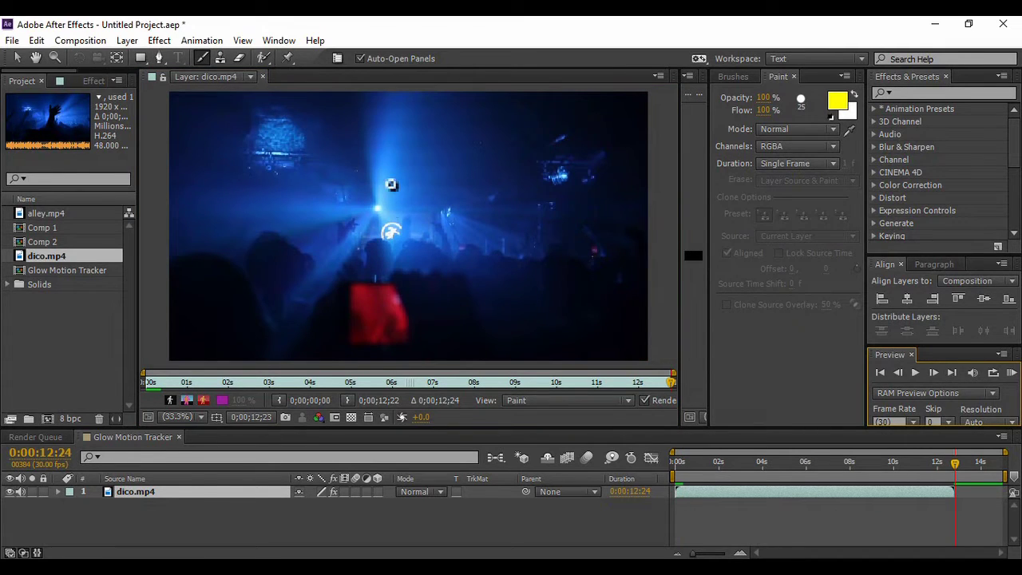
{"action": "mouse_move", "coordinate": [358, 290]}
{"action": "left_mouse_down"}
{"action": "mouse_move", "coordinate": [400, 291]}
{"action": "mouse_move", "coordinate": [384, 270]}
{"action": "mouse_move", "coordinate": [358, 269]}
{"action": "mouse_move", "coordinate": [359, 292]}
{"action": "left_mouse_up"}
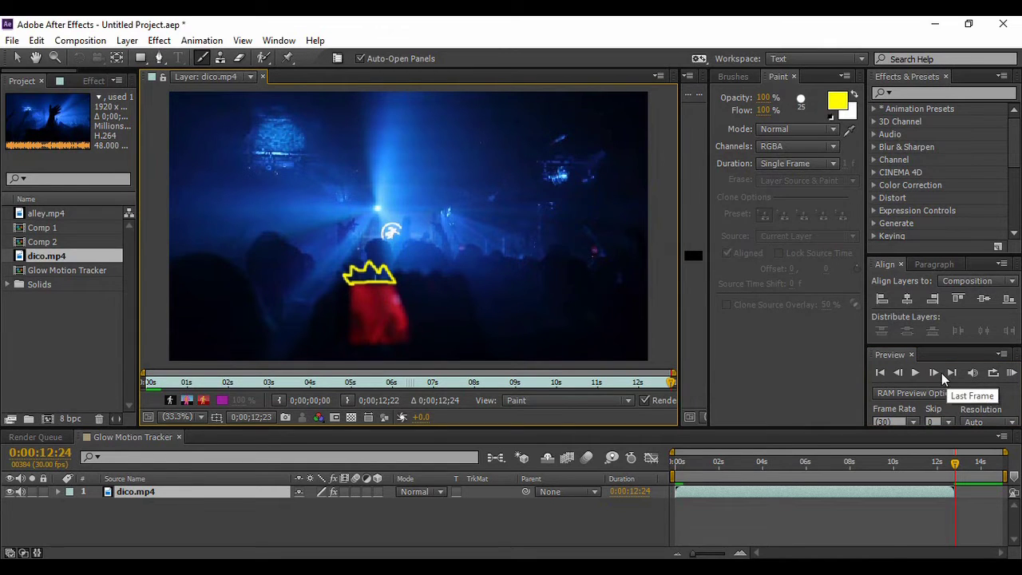
{"action": "left_click_drag", "start_coordinate": [956, 470], "coordinate": [685, 483]}
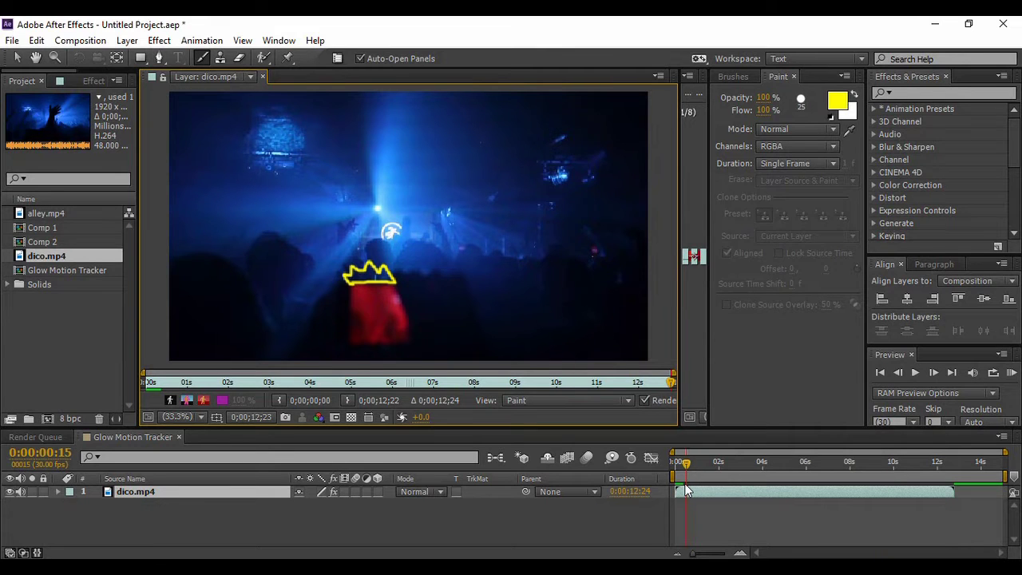
{"action": "left_click", "coordinate": [935, 373]}
{"action": "left_click", "coordinate": [931, 374]}
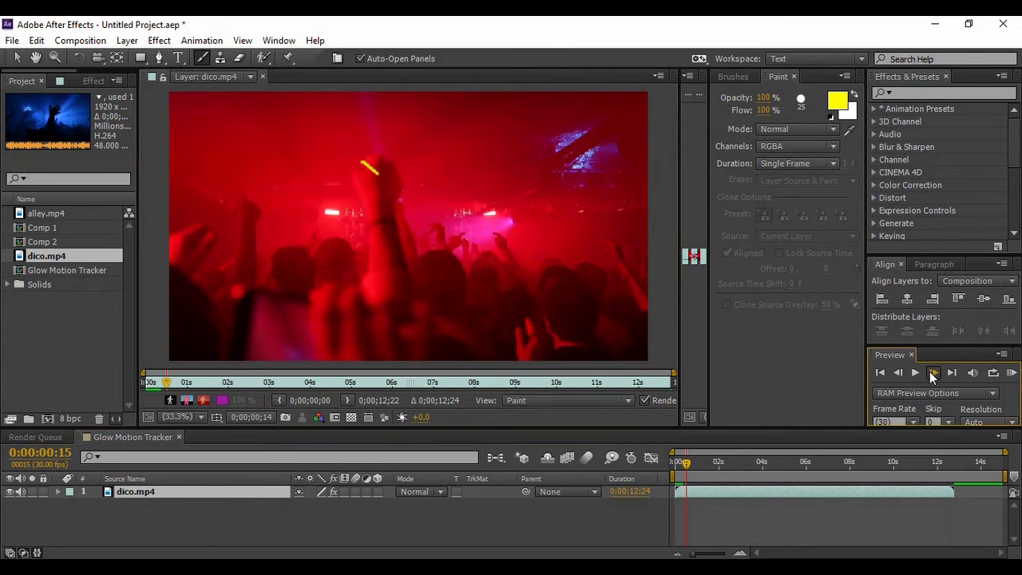
{"action": "left_click", "coordinate": [933, 374]}
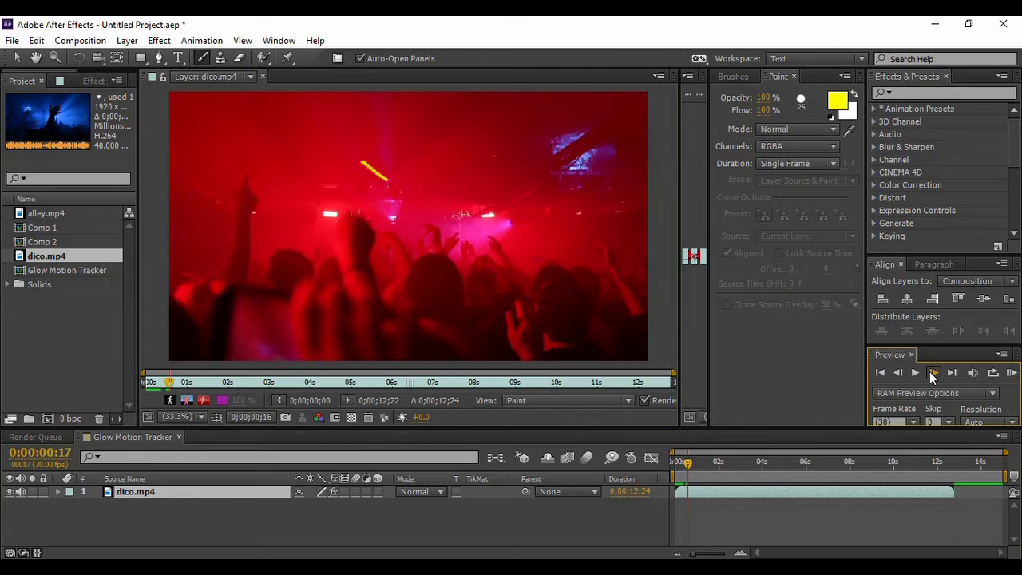
{"action": "left_click", "coordinate": [932, 373]}
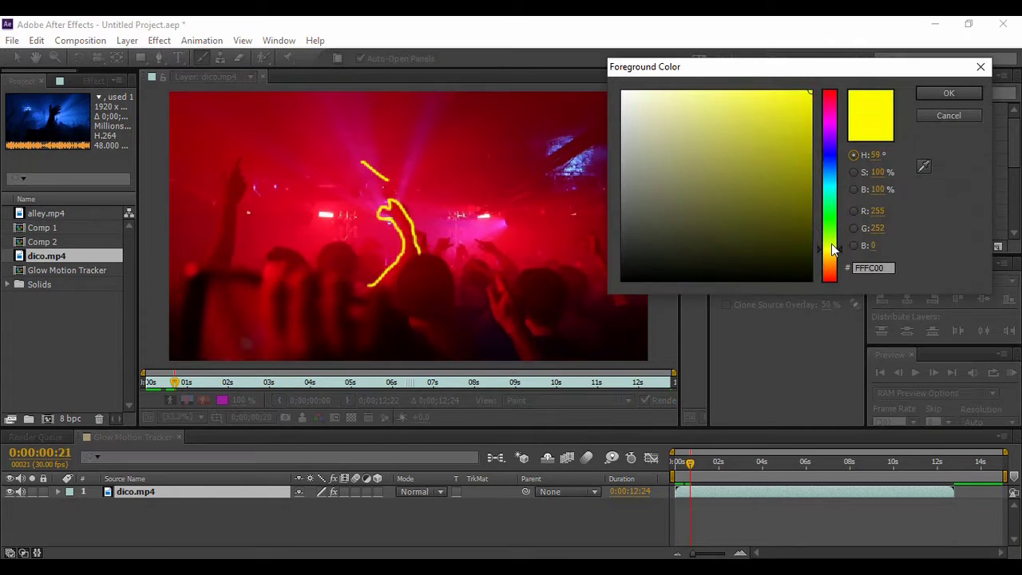
Step: Return the paint to green A8FF00 and outline raised arms on two consecutive frames
{"action": "left_click_drag", "start_coordinate": [831, 243], "coordinate": [830, 238]}
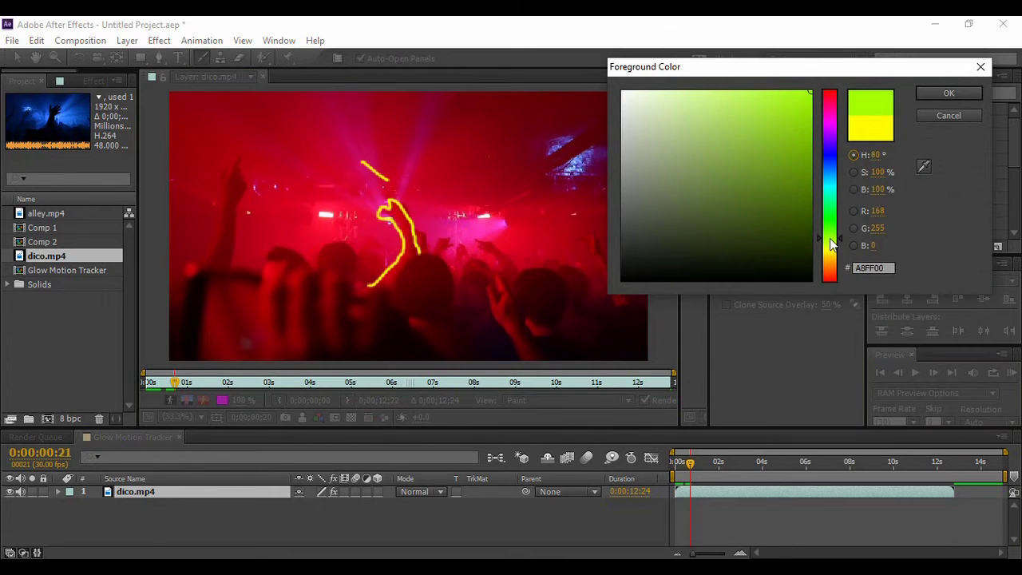
{"action": "left_click", "coordinate": [935, 93]}
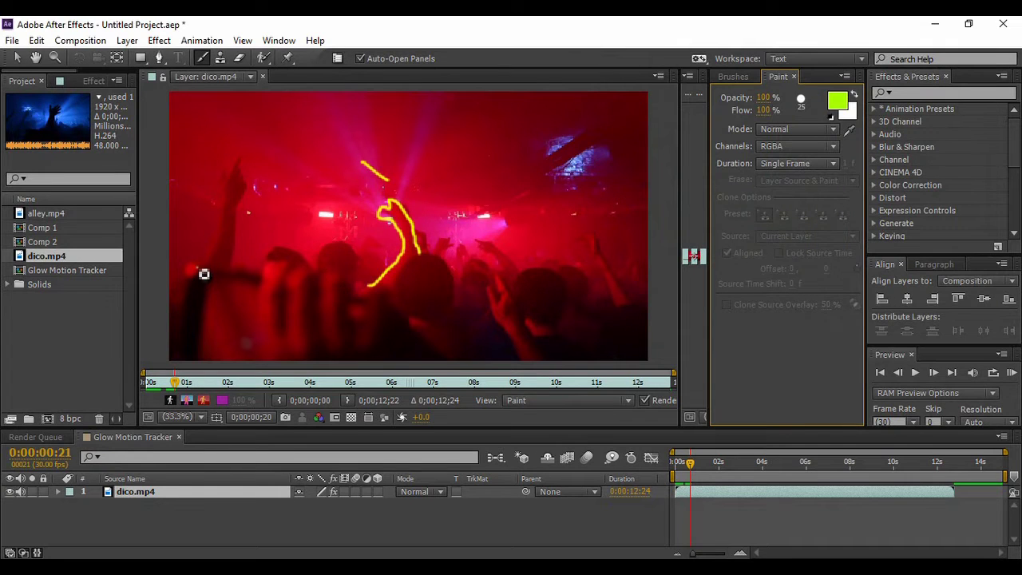
{"action": "mouse_move", "coordinate": [204, 274]}
{"action": "left_mouse_down"}
{"action": "mouse_move", "coordinate": [226, 182]}
{"action": "mouse_move", "coordinate": [234, 174]}
{"action": "mouse_move", "coordinate": [237, 188]}
{"action": "mouse_move", "coordinate": [247, 165]}
{"action": "mouse_move", "coordinate": [253, 196]}
{"action": "mouse_move", "coordinate": [236, 280]}
{"action": "left_mouse_up"}
{"action": "left_click", "coordinate": [934, 372]}
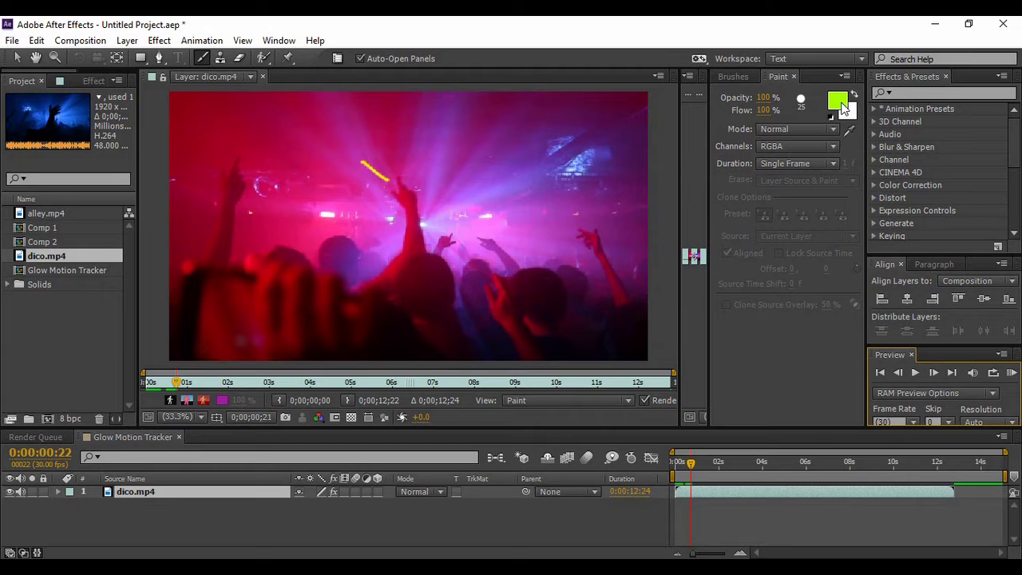
{"action": "left_click_drag", "start_coordinate": [620, 316], "coordinate": [589, 251]}
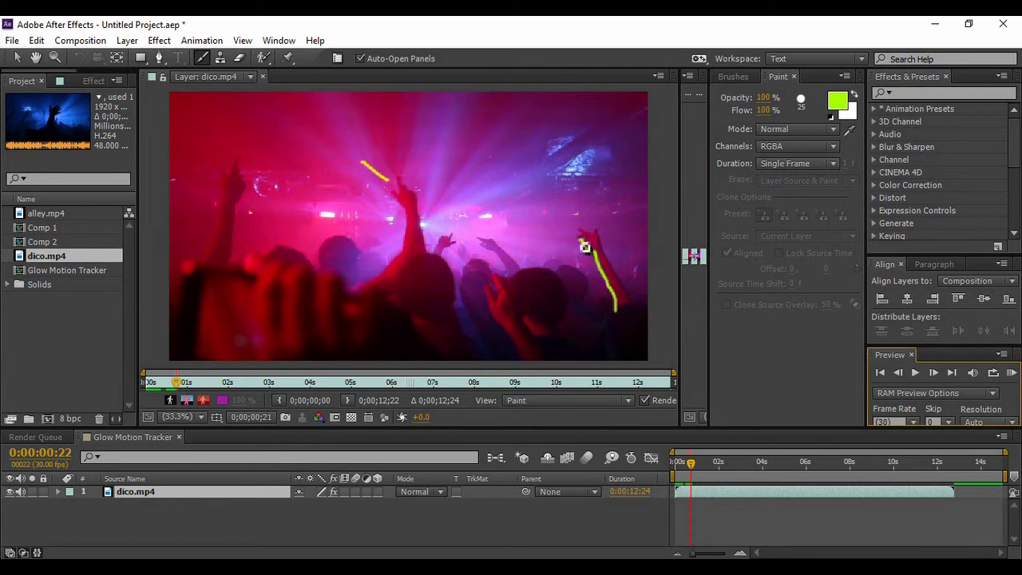
{"action": "mouse_move", "coordinate": [585, 247]}
{"action": "left_mouse_down"}
{"action": "mouse_move", "coordinate": [584, 233]}
{"action": "mouse_move", "coordinate": [605, 239]}
{"action": "mouse_move", "coordinate": [641, 312]}
{"action": "left_mouse_up"}
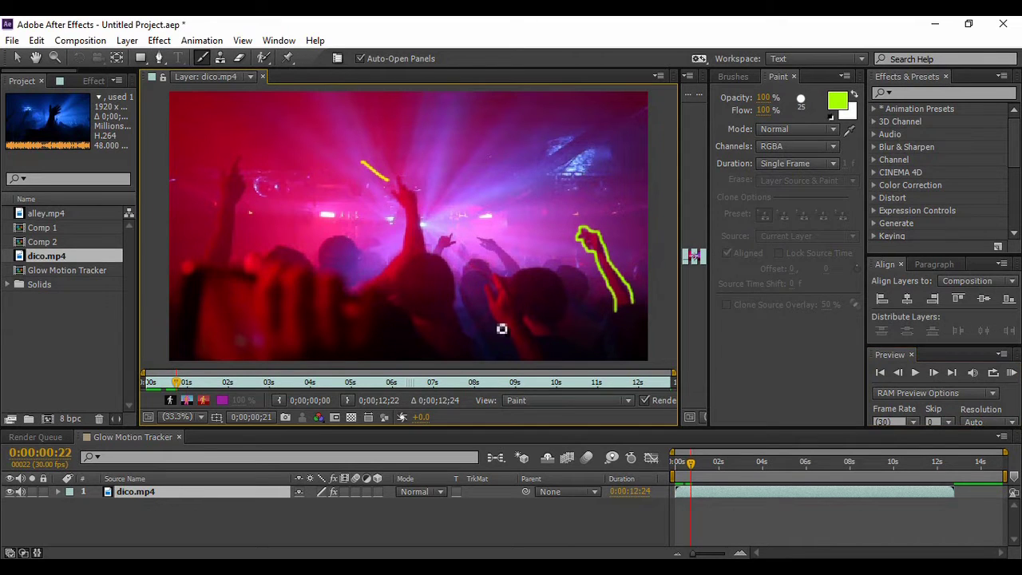
Step: Switch the brush colour to cyan and outline the lower-middle arm
{"action": "left_click", "coordinate": [839, 104]}
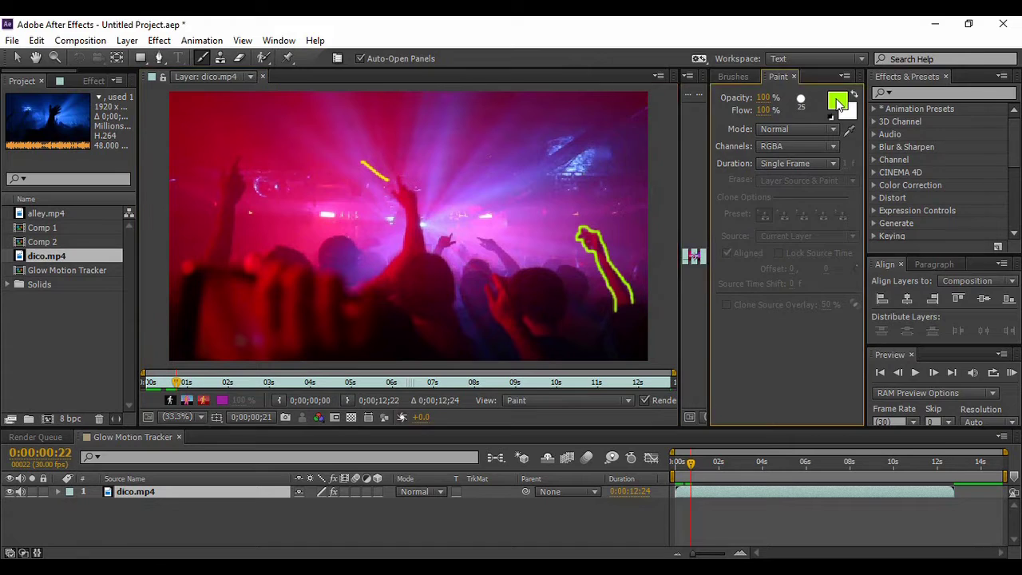
{"action": "left_click_drag", "start_coordinate": [830, 242], "coordinate": [830, 189]}
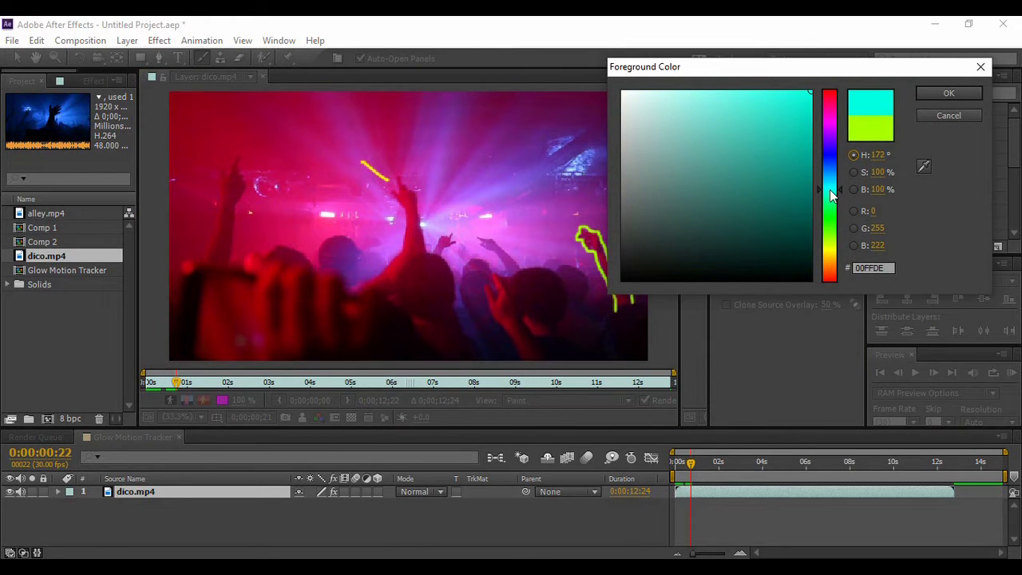
{"action": "left_click", "coordinate": [925, 92]}
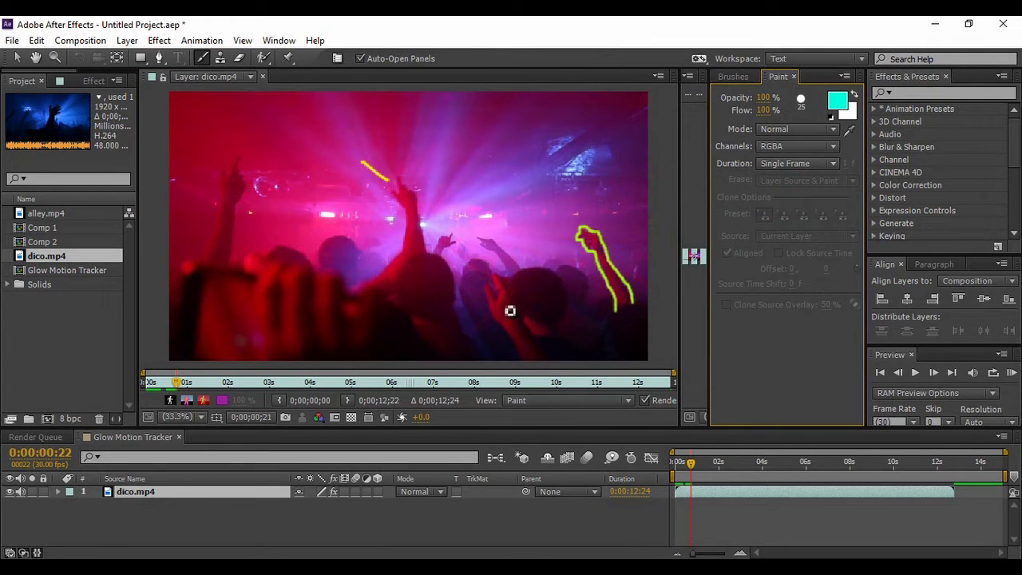
{"action": "mouse_move", "coordinate": [521, 357]}
{"action": "left_mouse_down"}
{"action": "mouse_move", "coordinate": [492, 300]}
{"action": "mouse_move", "coordinate": [495, 291]}
{"action": "mouse_move", "coordinate": [504, 302]}
{"action": "mouse_move", "coordinate": [500, 283]}
{"action": "mouse_move", "coordinate": [511, 284]}
{"action": "mouse_move", "coordinate": [550, 367]}
{"action": "left_mouse_up"}
Step: Switch the brush colour to yellow and outline the raised arm on the left
{"action": "left_click", "coordinate": [838, 101]}
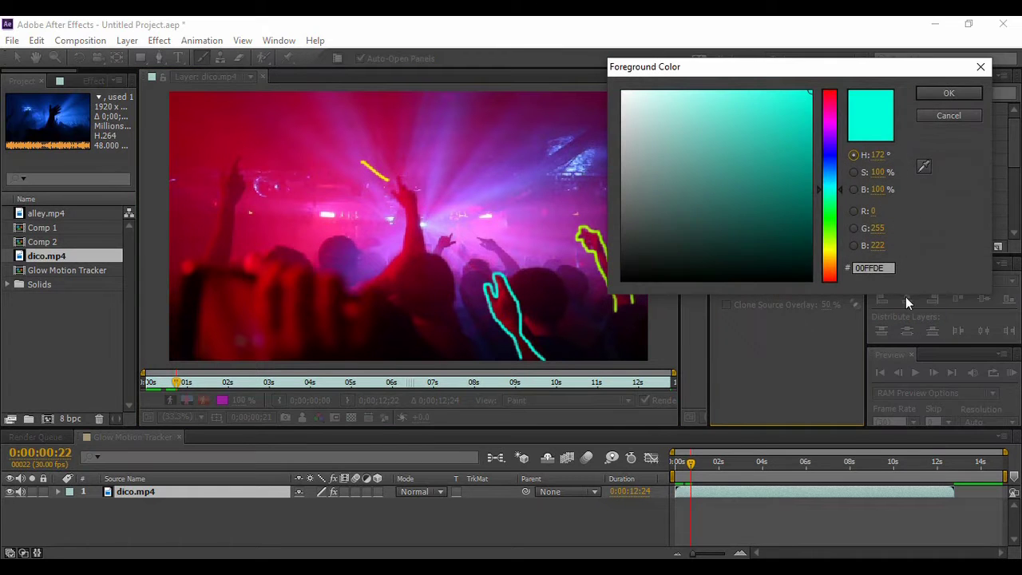
{"action": "left_click_drag", "start_coordinate": [831, 247], "coordinate": [831, 249]}
{"action": "left_click", "coordinate": [949, 89]}
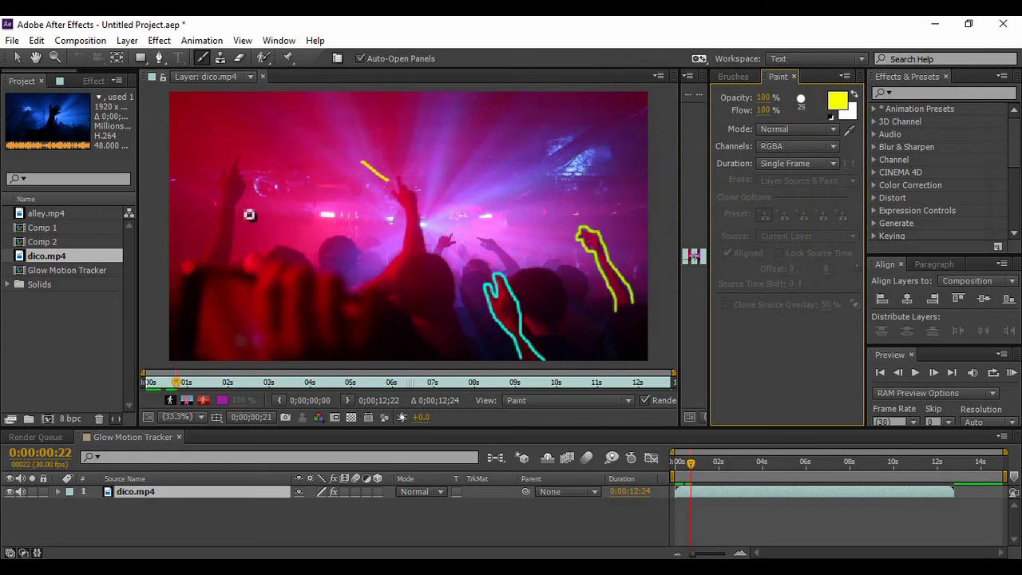
{"action": "mouse_move", "coordinate": [200, 265]}
{"action": "left_mouse_down"}
{"action": "mouse_move", "coordinate": [217, 233]}
{"action": "mouse_move", "coordinate": [224, 169]}
{"action": "mouse_move", "coordinate": [229, 178]}
{"action": "mouse_move", "coordinate": [245, 167]}
{"action": "mouse_move", "coordinate": [251, 198]}
{"action": "mouse_move", "coordinate": [237, 276]}
{"action": "left_mouse_up"}
Step: Set the brush to magenta and paint a stroke over a central arm, then undo that stroke
{"action": "left_click", "coordinate": [843, 97]}
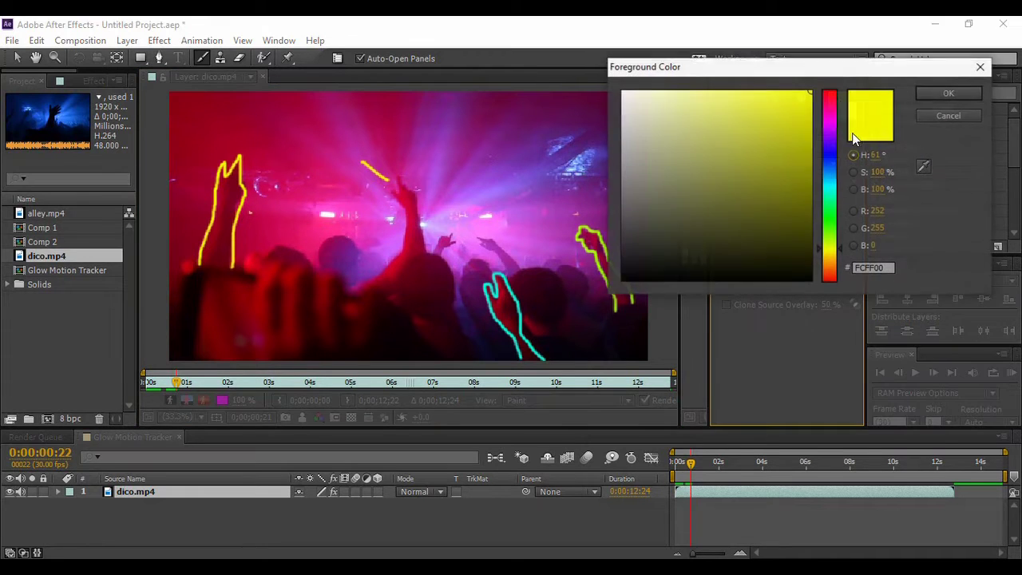
{"action": "left_click_drag", "start_coordinate": [830, 143], "coordinate": [832, 113]}
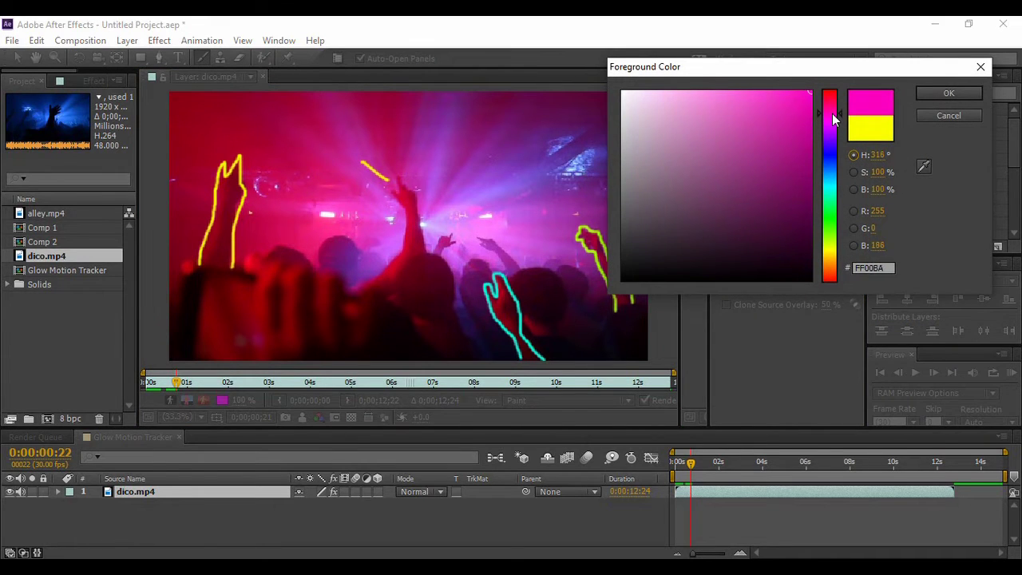
{"action": "left_click", "coordinate": [950, 94]}
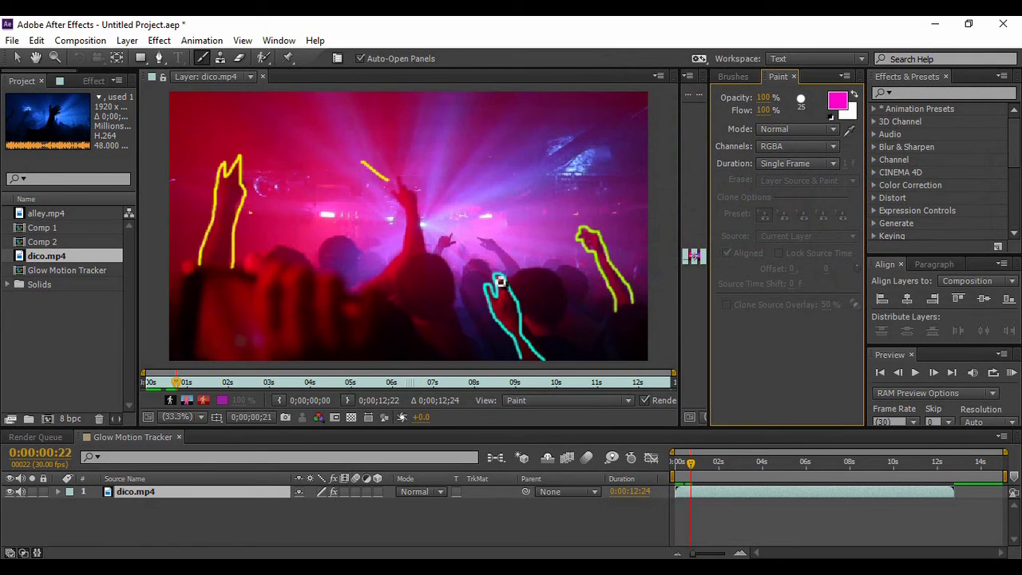
{"action": "mouse_move", "coordinate": [477, 238]}
{"action": "left_mouse_down"}
{"action": "mouse_move", "coordinate": [511, 251]}
{"action": "mouse_move", "coordinate": [527, 273]}
{"action": "left_mouse_up"}
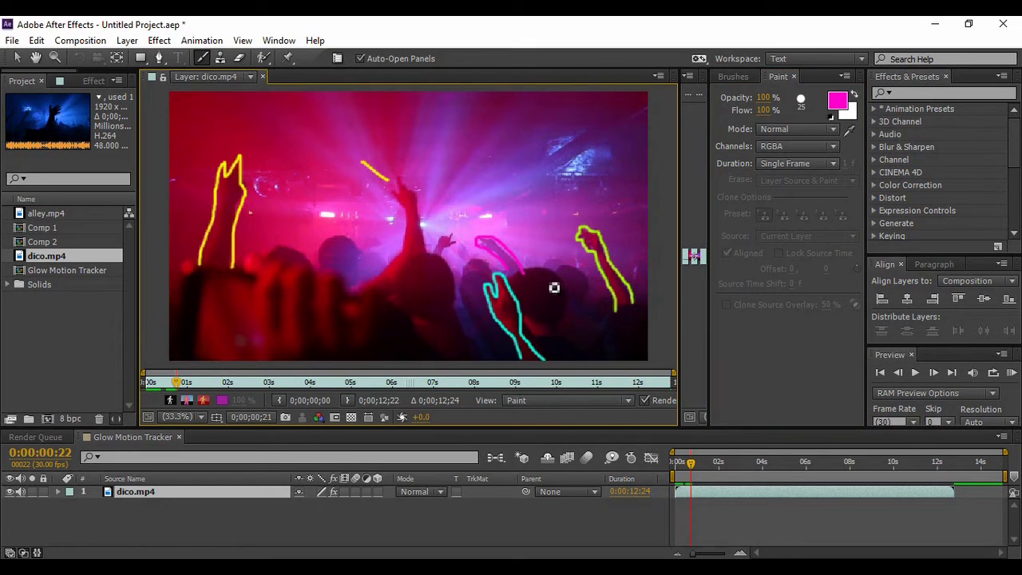
{"action": "key", "text": "ctrl+z"}
Step: Paint a light-blue stroke in the lower left, then a blue crown over a left head on the next frame
{"action": "left_click", "coordinate": [837, 100]}
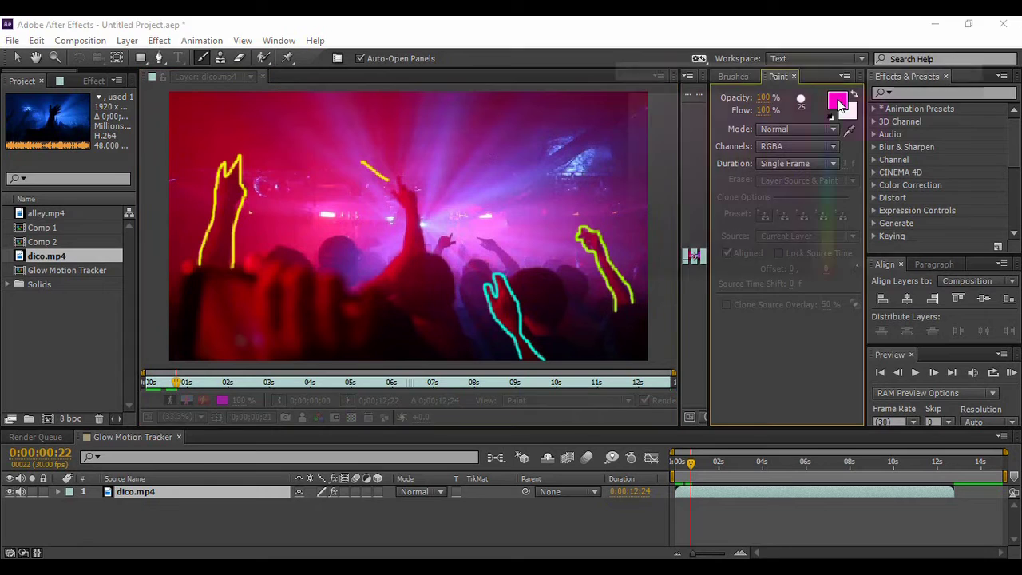
{"action": "mouse_move", "coordinate": [832, 246]}
{"action": "left_mouse_down"}
{"action": "mouse_move", "coordinate": [834, 155]}
{"action": "mouse_move", "coordinate": [836, 169]}
{"action": "left_mouse_up"}
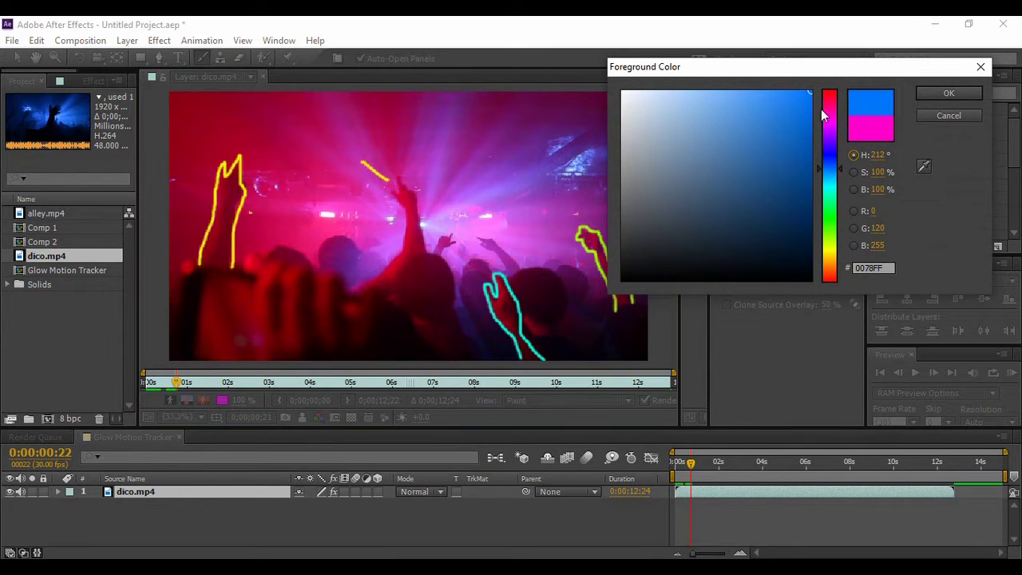
{"action": "left_click", "coordinate": [935, 91]}
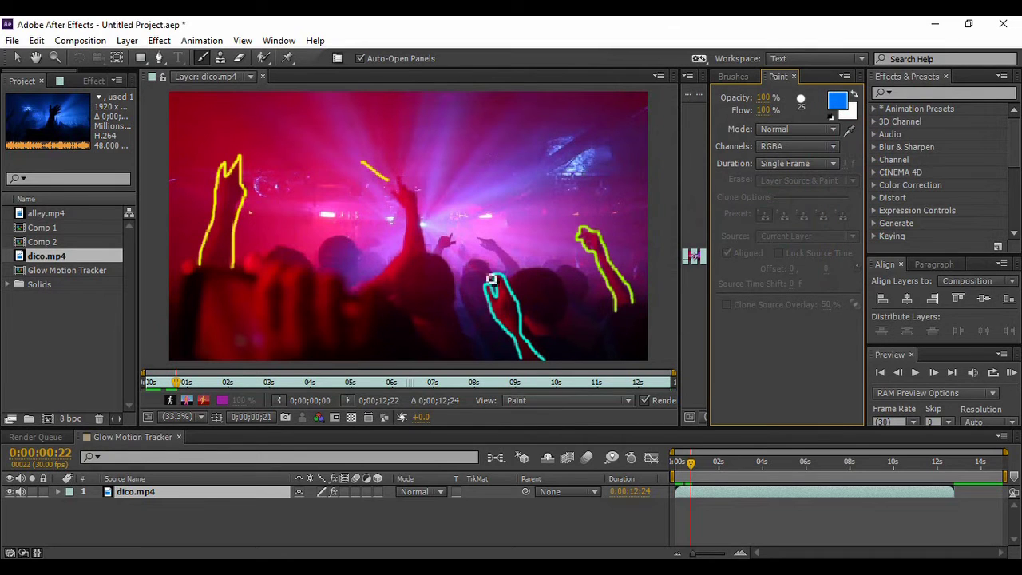
{"action": "mouse_move", "coordinate": [256, 357]}
{"action": "left_mouse_down"}
{"action": "mouse_move", "coordinate": [260, 287]}
{"action": "mouse_move", "coordinate": [283, 266]}
{"action": "mouse_move", "coordinate": [291, 280]}
{"action": "mouse_move", "coordinate": [335, 281]}
{"action": "mouse_move", "coordinate": [353, 331]}
{"action": "mouse_move", "coordinate": [373, 295]}
{"action": "mouse_move", "coordinate": [448, 365]}
{"action": "left_mouse_up"}
{"action": "left_click", "coordinate": [936, 374]}
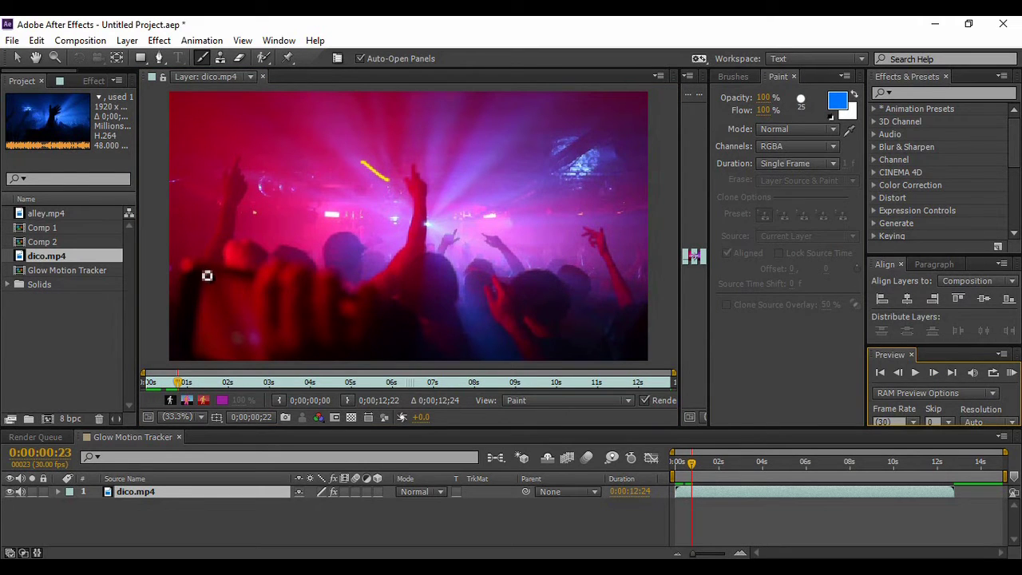
{"action": "left_click_drag", "start_coordinate": [203, 271], "coordinate": [268, 278]}
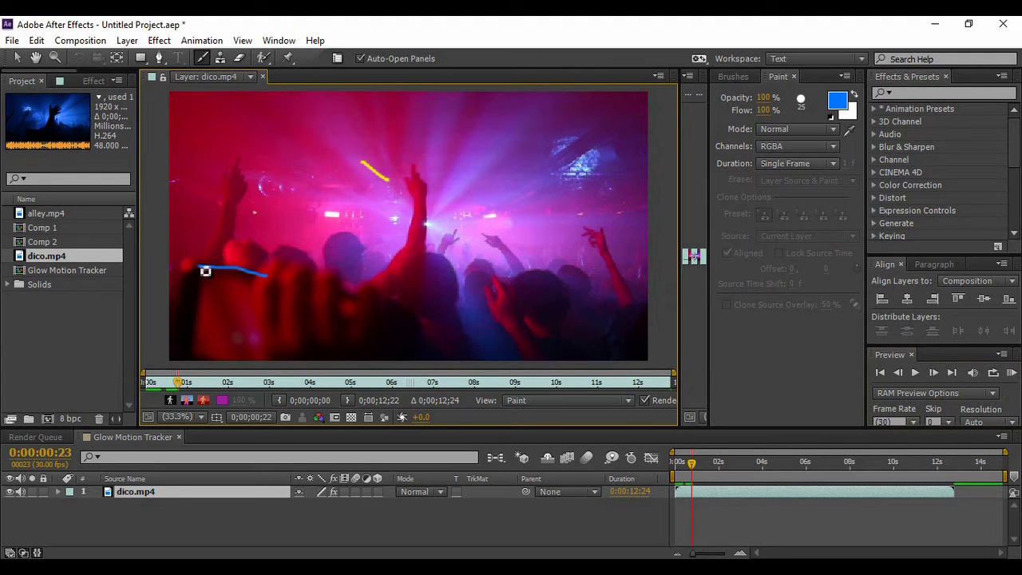
{"action": "mouse_move", "coordinate": [202, 266]}
{"action": "left_mouse_down"}
{"action": "mouse_move", "coordinate": [221, 216]}
{"action": "mouse_move", "coordinate": [235, 237]}
{"action": "mouse_move", "coordinate": [252, 208]}
{"action": "mouse_move", "coordinate": [258, 245]}
{"action": "mouse_move", "coordinate": [270, 229]}
{"action": "mouse_move", "coordinate": [270, 249]}
{"action": "mouse_move", "coordinate": [289, 242]}
{"action": "mouse_move", "coordinate": [272, 283]}
{"action": "left_mouse_up"}
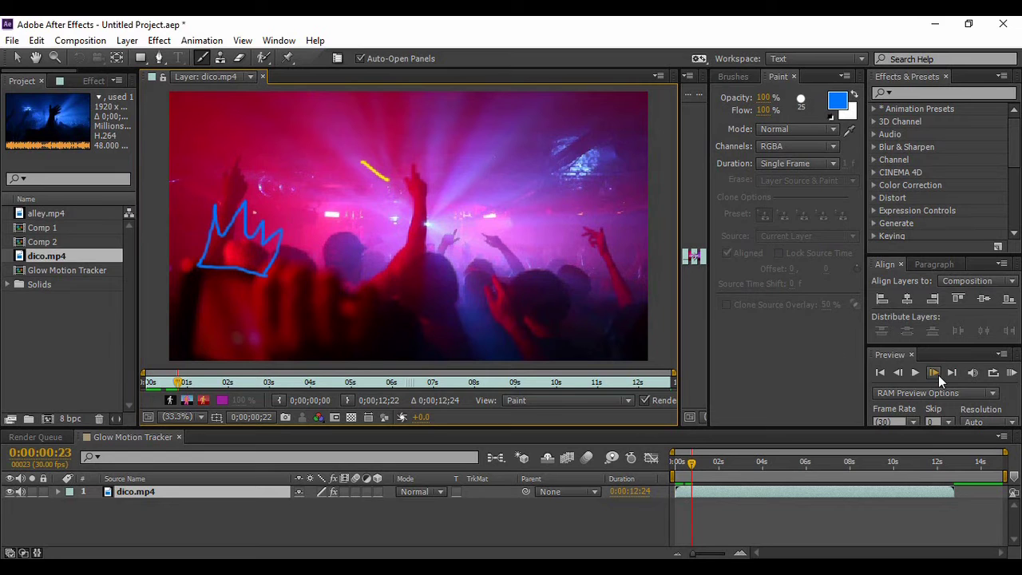
Step: On the next frame, outline a head, a raised hand and another raised arm in cyan
{"action": "left_click", "coordinate": [936, 373]}
{"action": "left_click", "coordinate": [838, 102]}
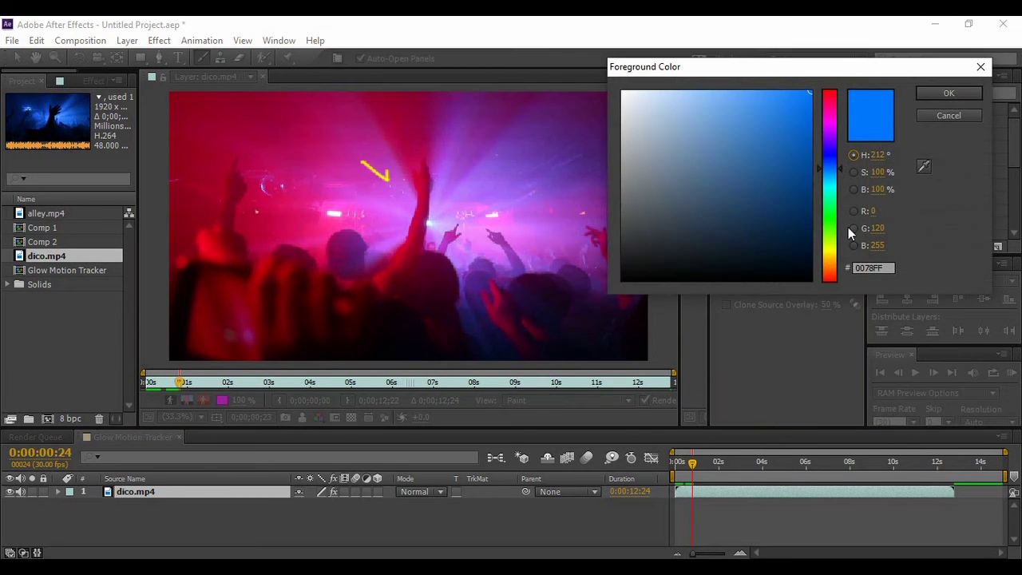
{"action": "mouse_move", "coordinate": [847, 230]}
{"action": "left_mouse_down"}
{"action": "mouse_move", "coordinate": [836, 239]}
{"action": "mouse_move", "coordinate": [838, 175]}
{"action": "mouse_move", "coordinate": [838, 189]}
{"action": "left_mouse_up"}
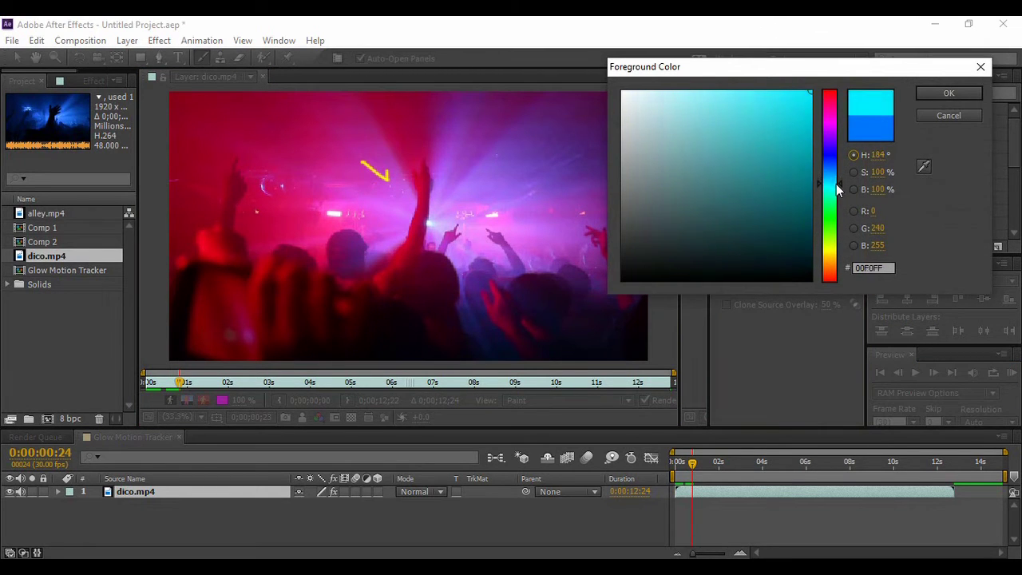
{"action": "left_click", "coordinate": [932, 94]}
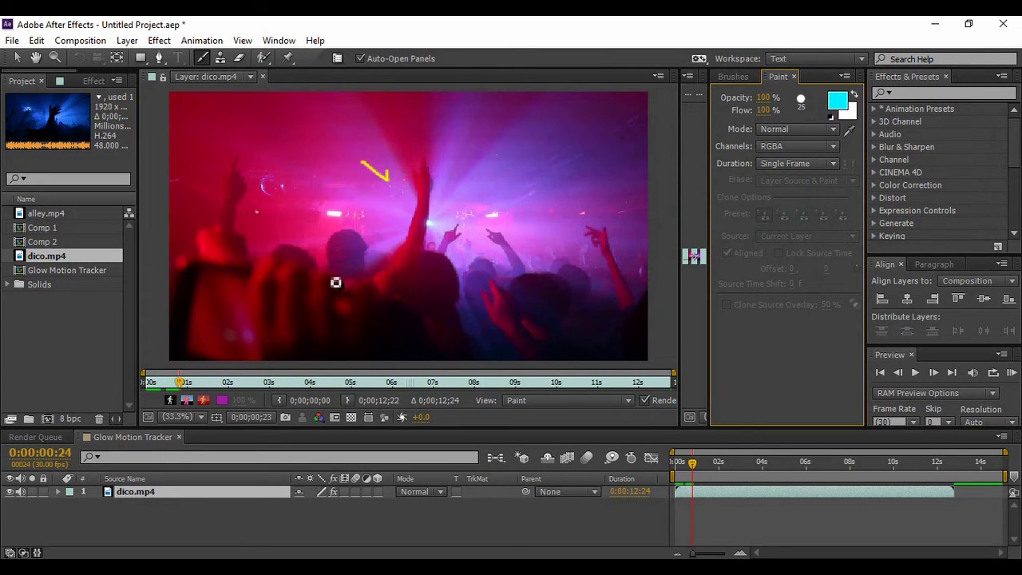
{"action": "mouse_move", "coordinate": [334, 280]}
{"action": "left_mouse_down"}
{"action": "mouse_move", "coordinate": [351, 235]}
{"action": "mouse_move", "coordinate": [369, 240]}
{"action": "mouse_move", "coordinate": [372, 282]}
{"action": "mouse_move", "coordinate": [344, 282]}
{"action": "left_mouse_up"}
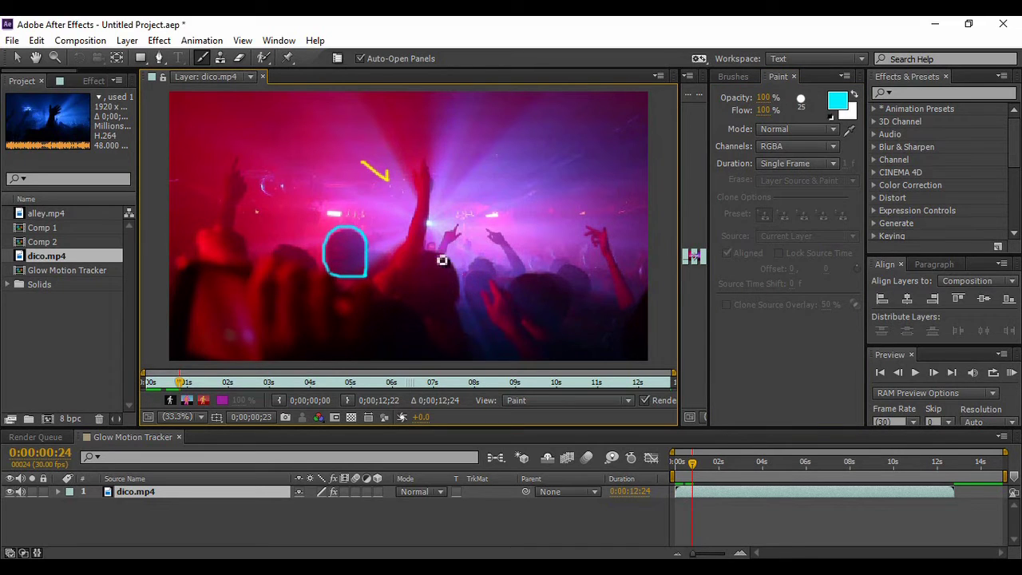
{"action": "mouse_move", "coordinate": [442, 257]}
{"action": "left_mouse_down"}
{"action": "mouse_move", "coordinate": [460, 224]}
{"action": "mouse_move", "coordinate": [463, 250]}
{"action": "left_mouse_up"}
{"action": "left_click_drag", "start_coordinate": [518, 273], "coordinate": [495, 231]}
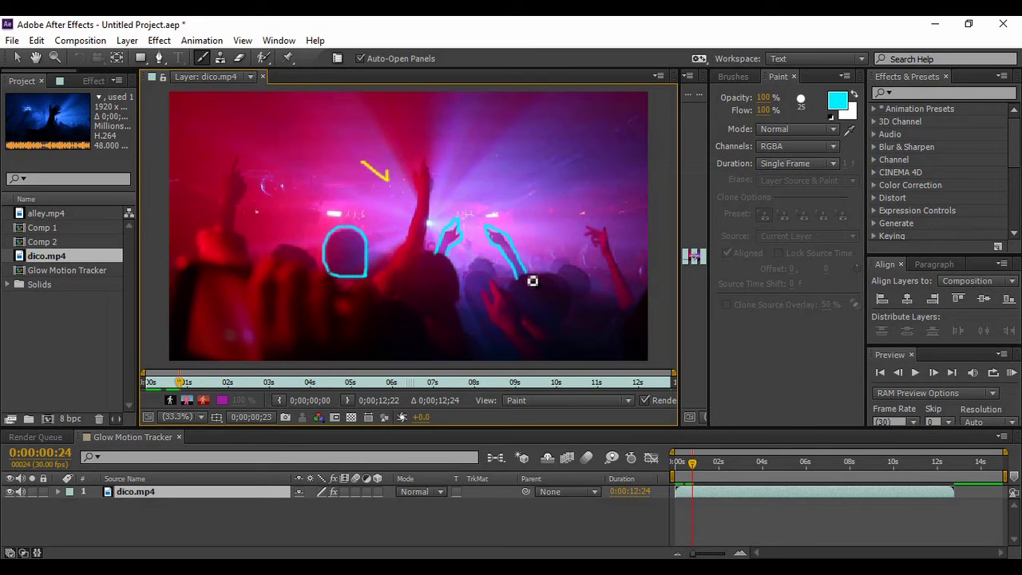
Step: Draw a cyan crown above the central hands on the following frame, then return to the clip's first frame
{"action": "left_click", "coordinate": [932, 373]}
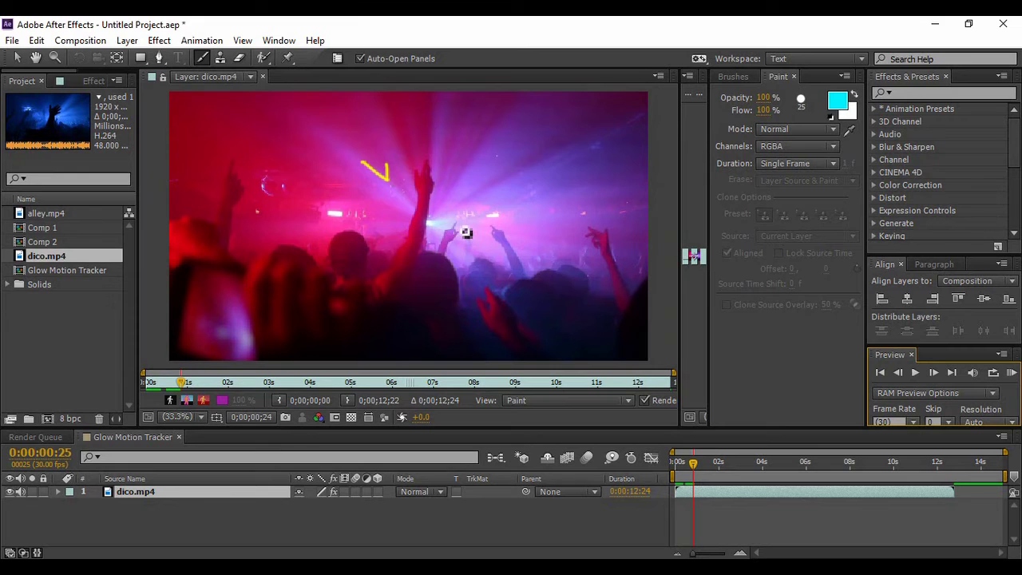
{"action": "mouse_move", "coordinate": [449, 193]}
{"action": "left_mouse_down"}
{"action": "mouse_move", "coordinate": [471, 211]}
{"action": "mouse_move", "coordinate": [476, 200]}
{"action": "mouse_move", "coordinate": [482, 216]}
{"action": "mouse_move", "coordinate": [496, 201]}
{"action": "mouse_move", "coordinate": [497, 222]}
{"action": "mouse_move", "coordinate": [508, 205]}
{"action": "mouse_move", "coordinate": [498, 231]}
{"action": "mouse_move", "coordinate": [468, 234]}
{"action": "left_mouse_up"}
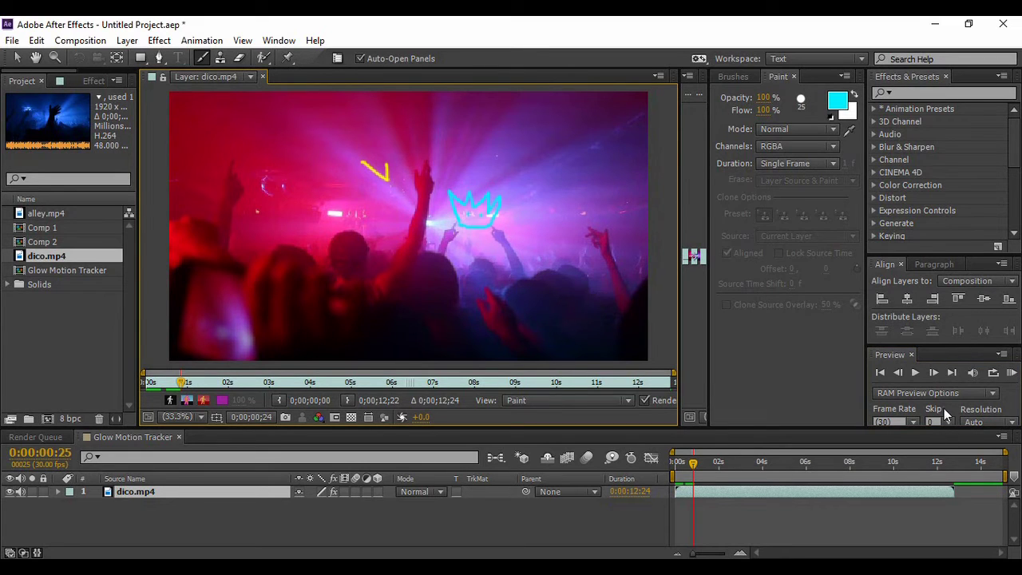
{"action": "left_click", "coordinate": [934, 373]}
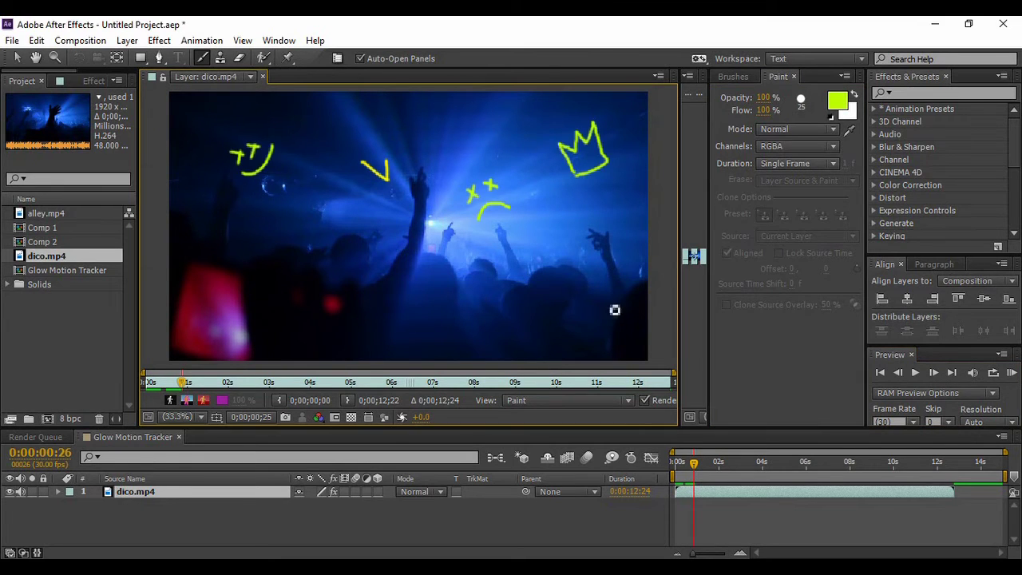
{"action": "left_click_drag", "start_coordinate": [695, 466], "coordinate": [663, 473]}
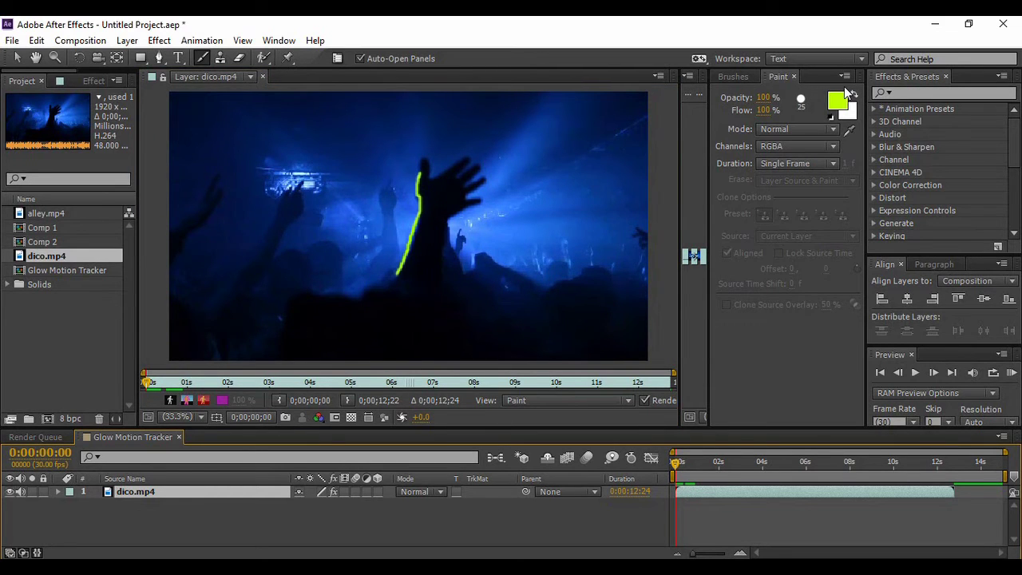
Step: Close the paint and brush panels and the layer view, back in the composition with dico.mp4 selected
{"action": "left_click", "coordinate": [796, 77]}
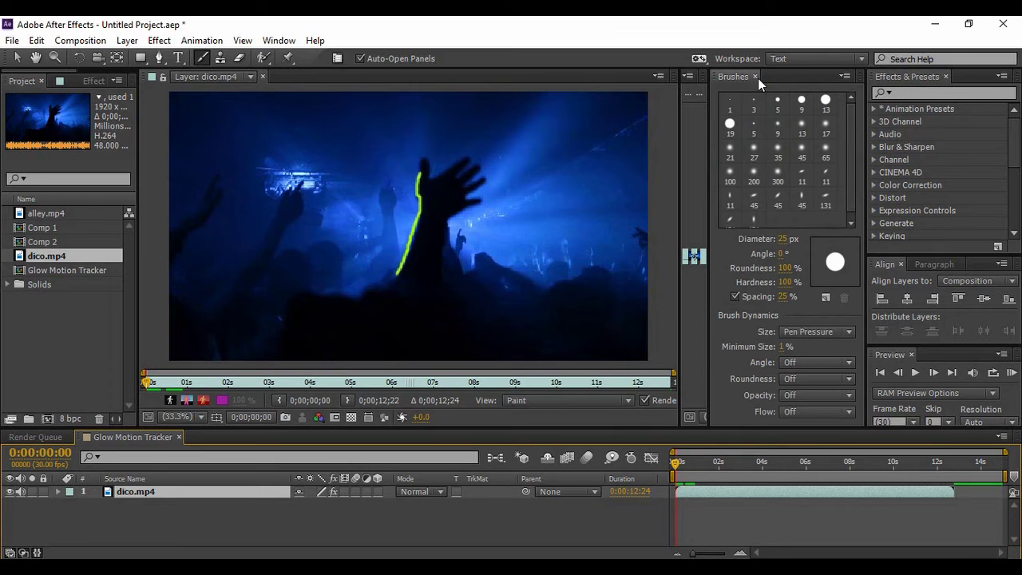
{"action": "left_click", "coordinate": [755, 77]}
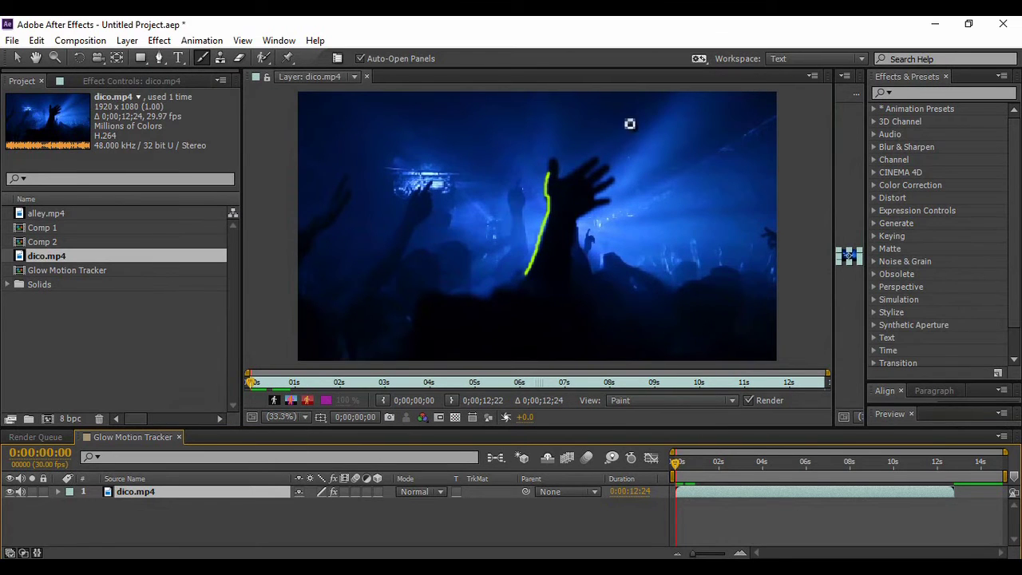
{"action": "left_click", "coordinate": [367, 76]}
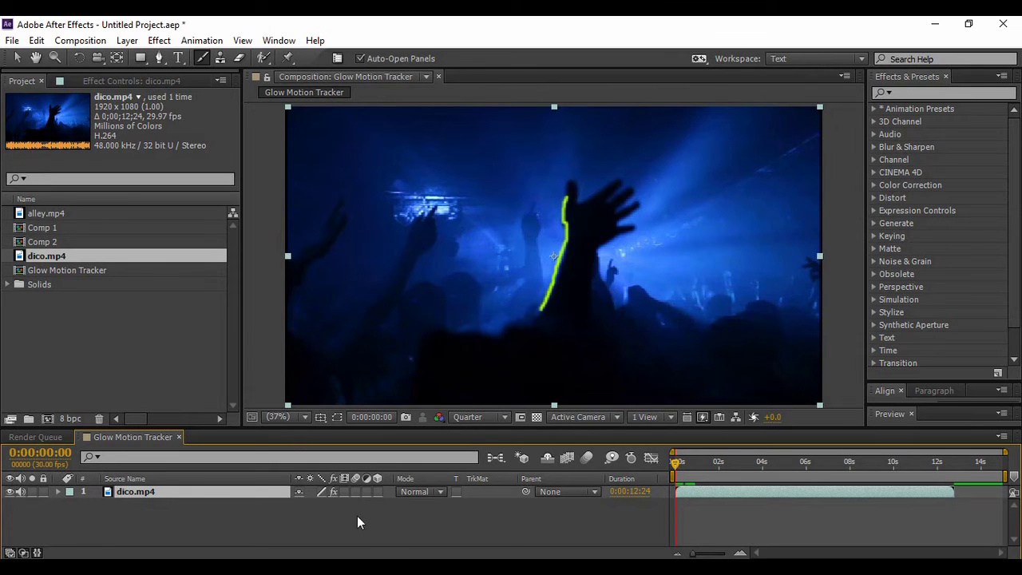
{"action": "left_click", "coordinate": [389, 531]}
{"action": "left_click", "coordinate": [168, 494]}
Step: Expand dico.mp4's effects, copy its Paint effect with Edit > Copy, and collapse the layer
{"action": "left_click", "coordinate": [59, 491]}
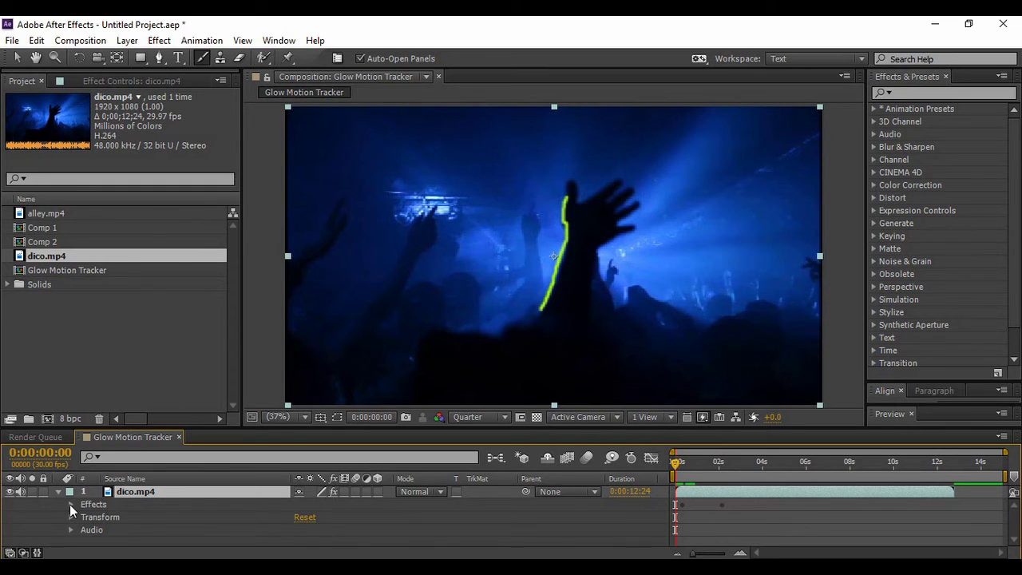
{"action": "left_click", "coordinate": [71, 505]}
{"action": "left_click", "coordinate": [104, 518]}
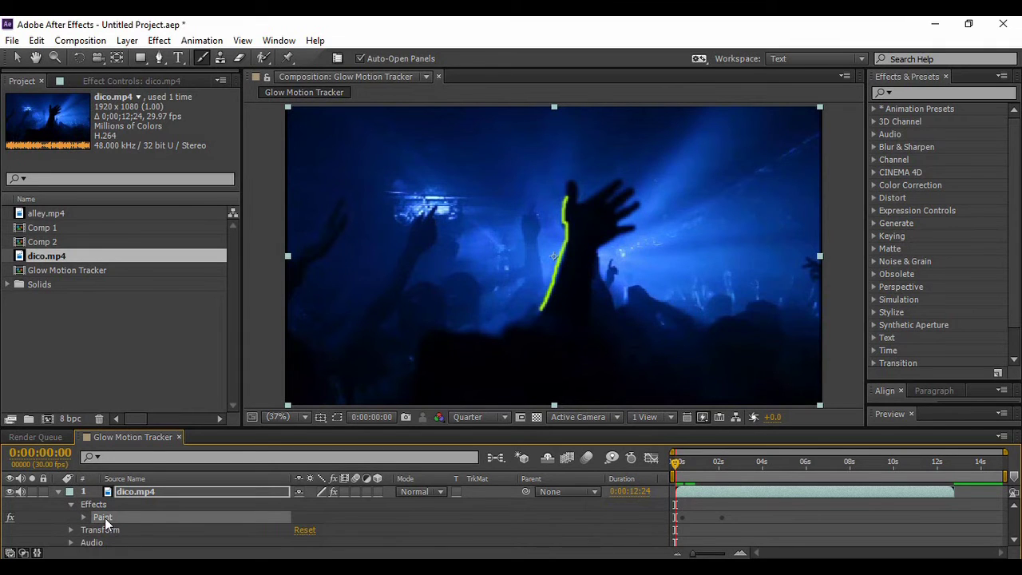
{"action": "right_click", "coordinate": [106, 523]}
{"action": "left_click", "coordinate": [104, 523]}
{"action": "left_click", "coordinate": [37, 40]}
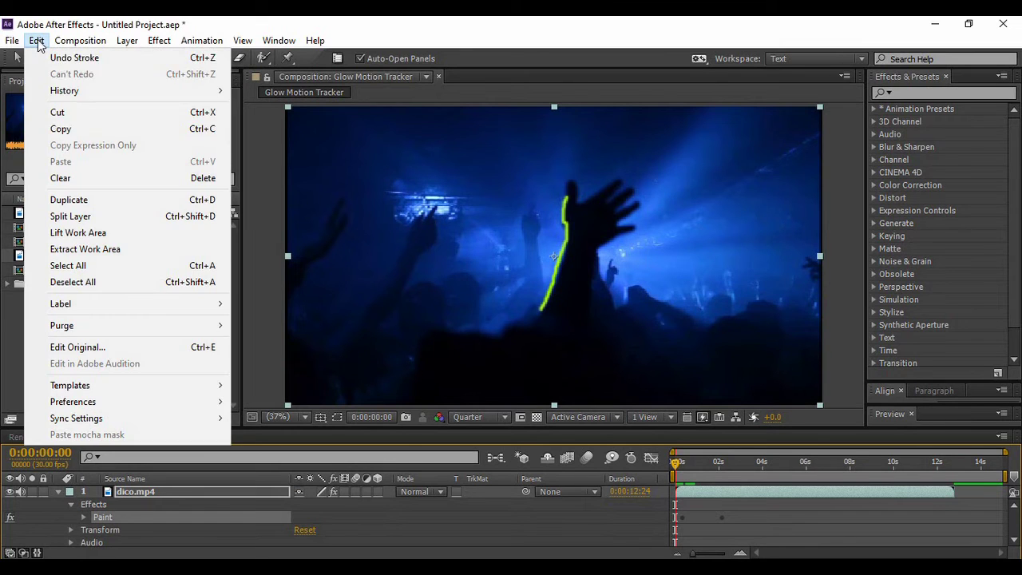
{"action": "left_click", "coordinate": [62, 127]}
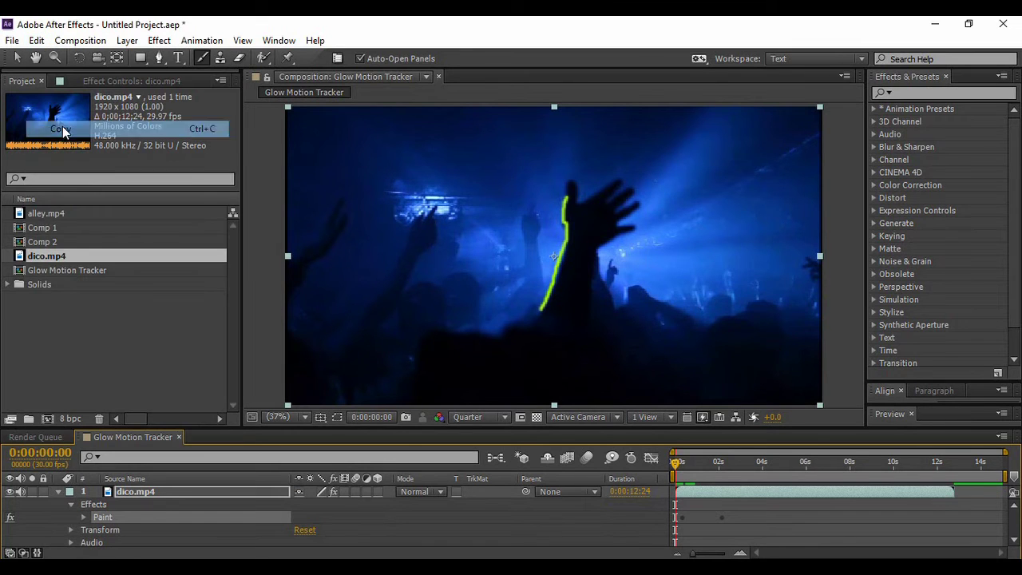
{"action": "left_click", "coordinate": [58, 492]}
{"action": "right_click", "coordinate": [148, 528]}
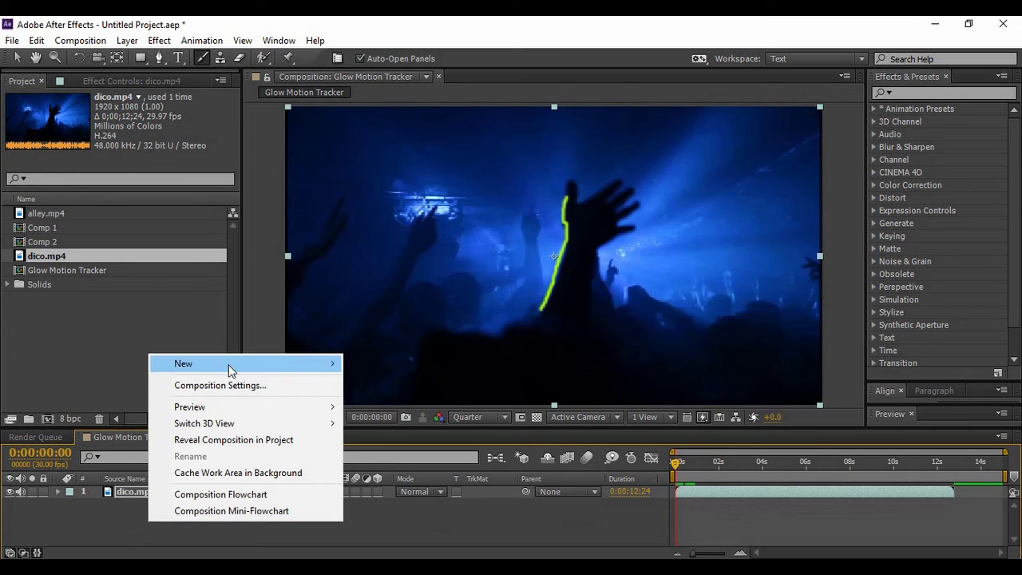
Step: Create a new black solid layer named Glow
{"action": "mouse_move", "coordinate": [228, 364]}
{"action": "left_click", "coordinate": [378, 402]}
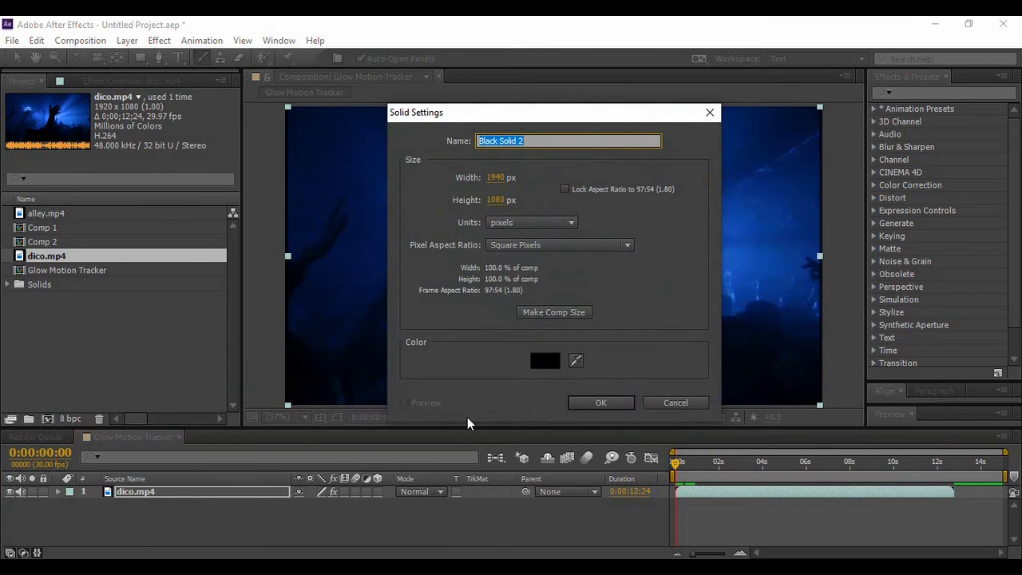
{"action": "type", "text": "Glow"}
{"action": "key", "text": "Return"}
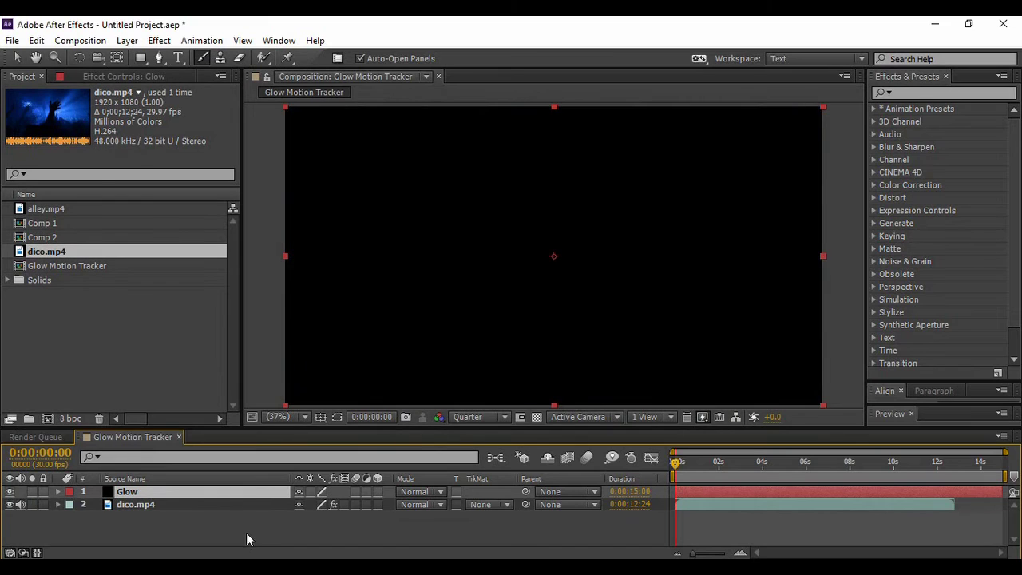
Step: Paste the copied Paint effect onto the Glow layer and scrub ahead to preview the stroke
{"action": "left_click", "coordinate": [59, 494]}
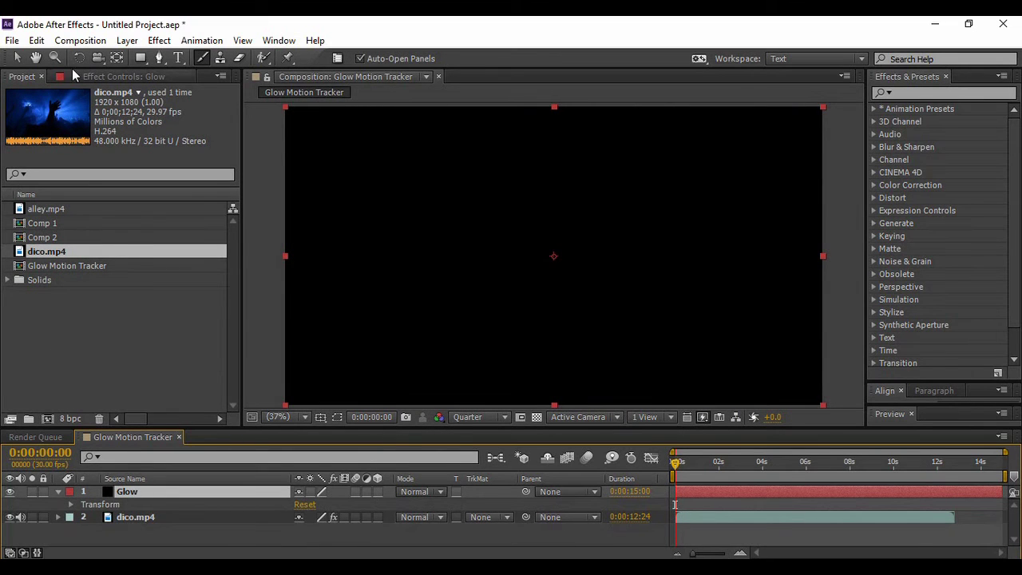
{"action": "left_click", "coordinate": [37, 41]}
{"action": "left_click", "coordinate": [61, 161]}
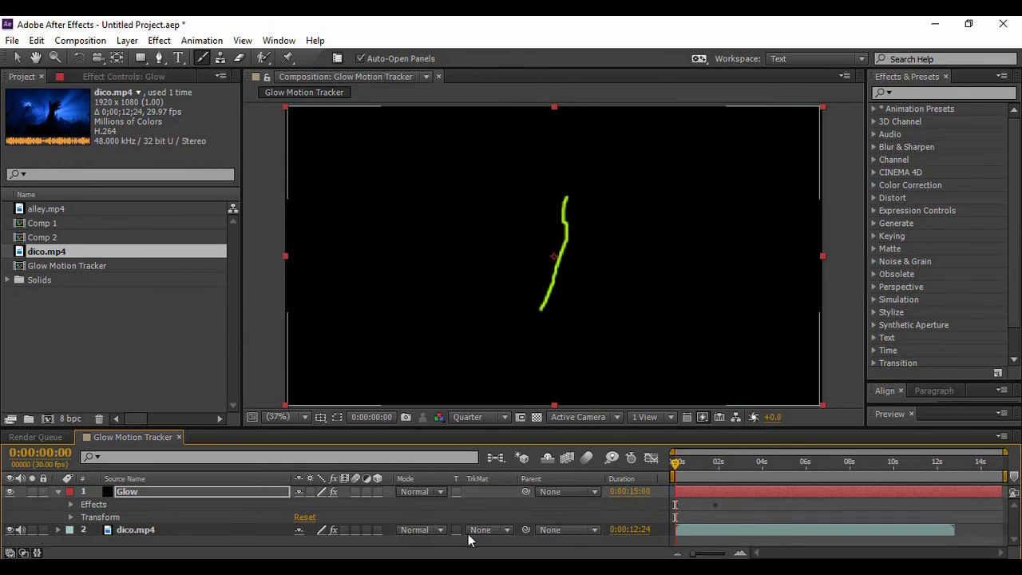
{"action": "left_click_drag", "start_coordinate": [674, 468], "coordinate": [713, 465]}
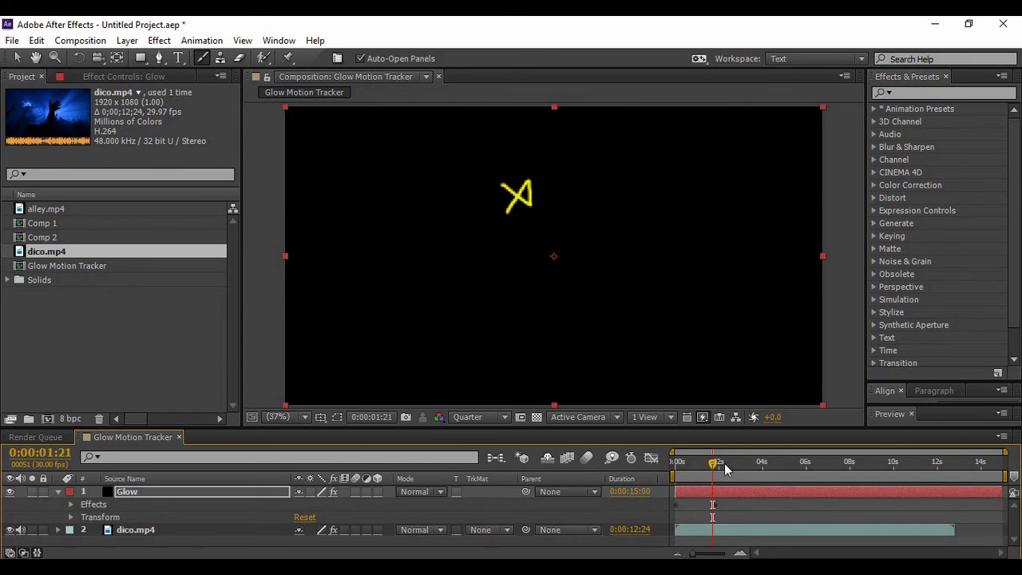
{"action": "mouse_move", "coordinate": [717, 467]}
{"action": "left_mouse_down"}
{"action": "mouse_move", "coordinate": [758, 471]}
{"action": "mouse_move", "coordinate": [676, 467]}
{"action": "left_mouse_up"}
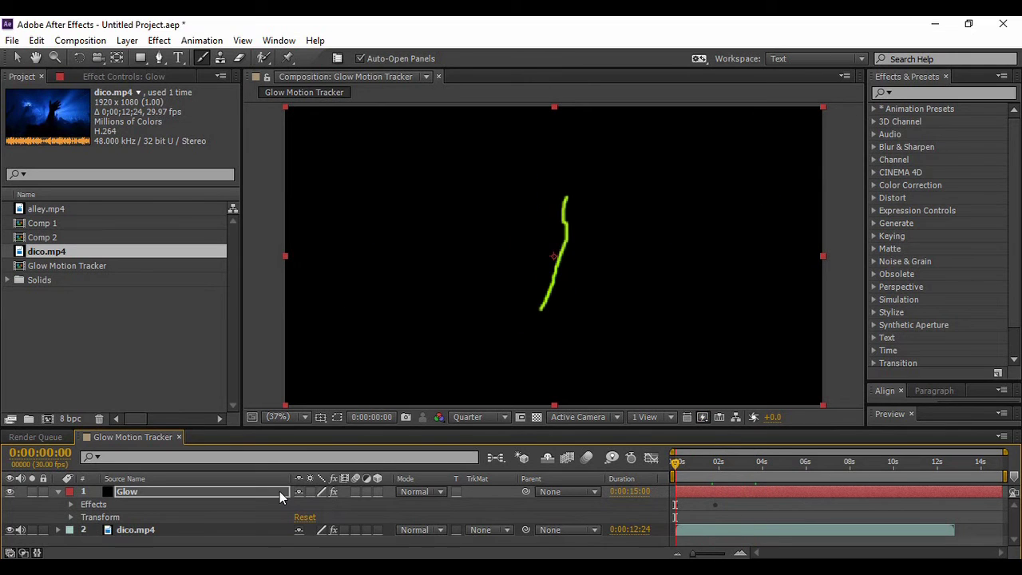
{"action": "left_click", "coordinate": [58, 491]}
Step: Search the effects list for Glow and apply it to the Glow layer
{"action": "left_click", "coordinate": [127, 516]}
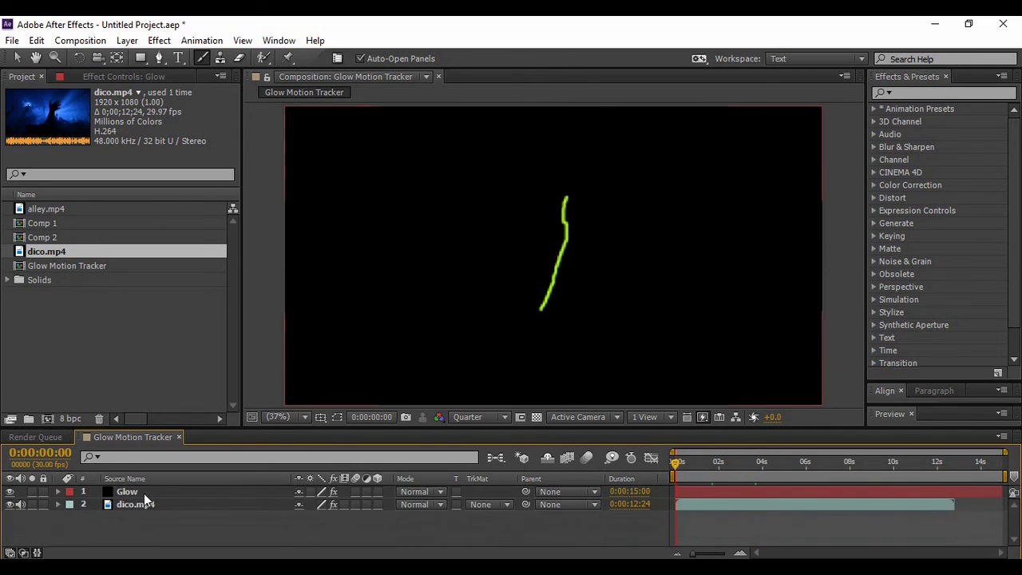
{"action": "left_click", "coordinate": [144, 493]}
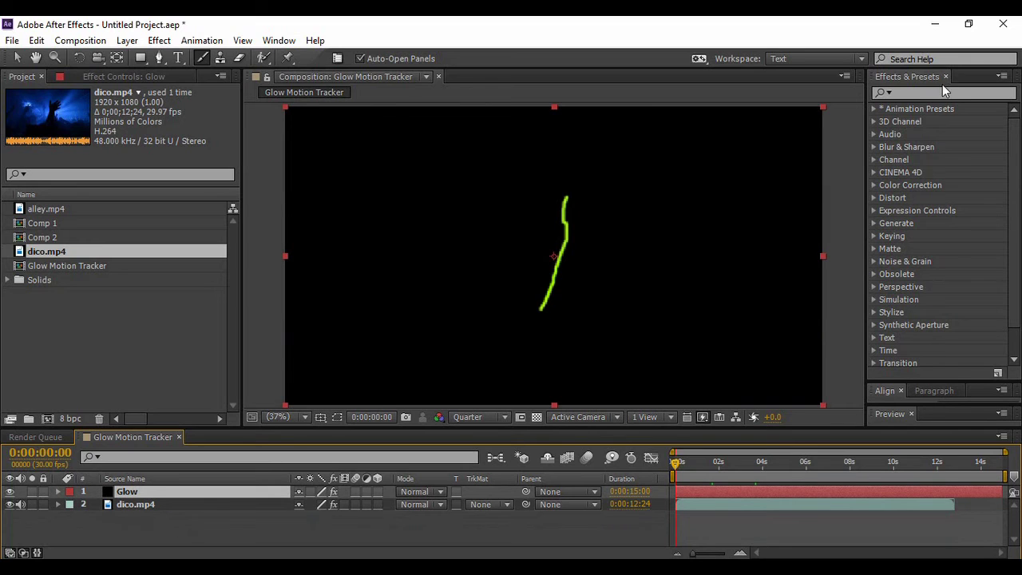
{"action": "left_click", "coordinate": [919, 94]}
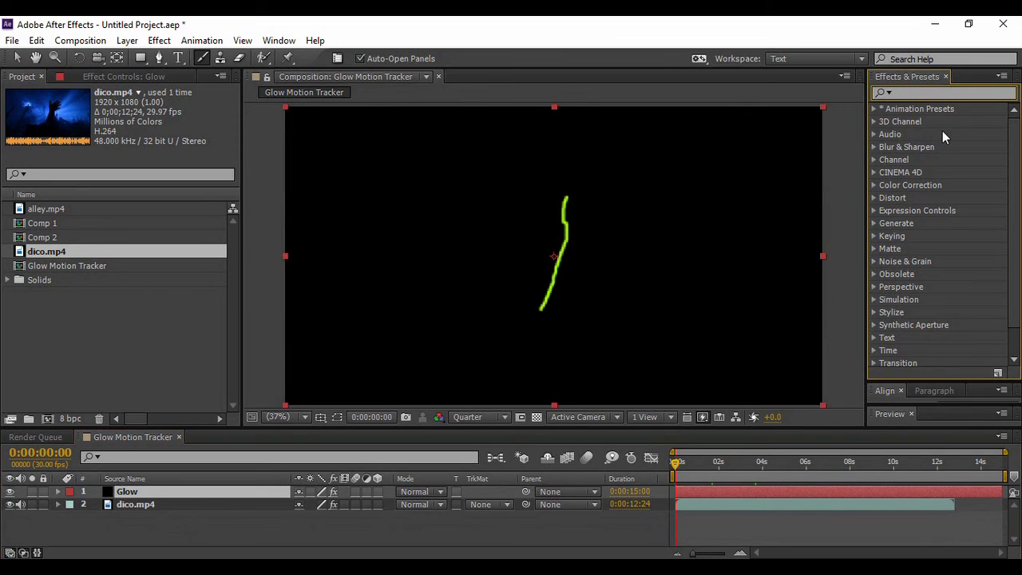
{"action": "type", "text": "glo"}
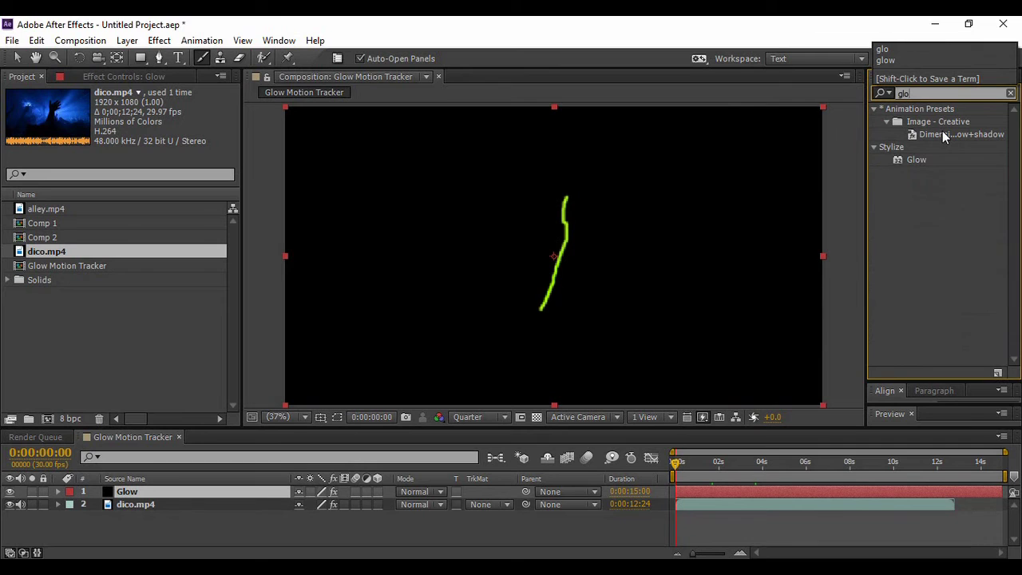
{"action": "mouse_move", "coordinate": [900, 160]}
{"action": "left_mouse_down"}
{"action": "mouse_move", "coordinate": [801, 234]}
{"action": "mouse_move", "coordinate": [399, 415]}
{"action": "mouse_move", "coordinate": [190, 492]}
{"action": "left_mouse_up"}
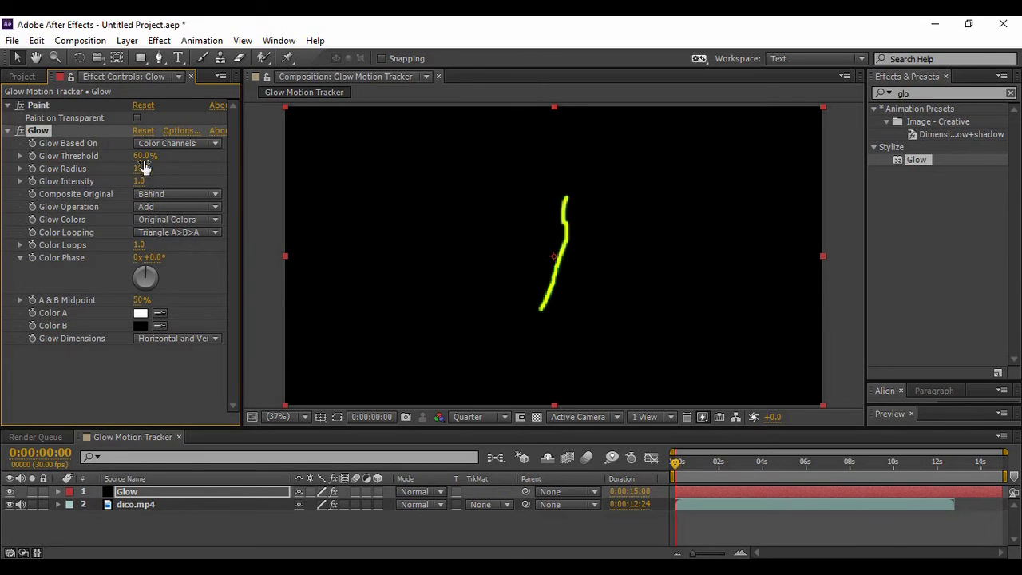
Step: Set Glow Threshold to 20%, Radius 53, Intensity 1.5, then apply a second Glow effect
{"action": "left_click_drag", "start_coordinate": [145, 156], "coordinate": [137, 163]}
{"action": "left_click", "coordinate": [141, 155]}
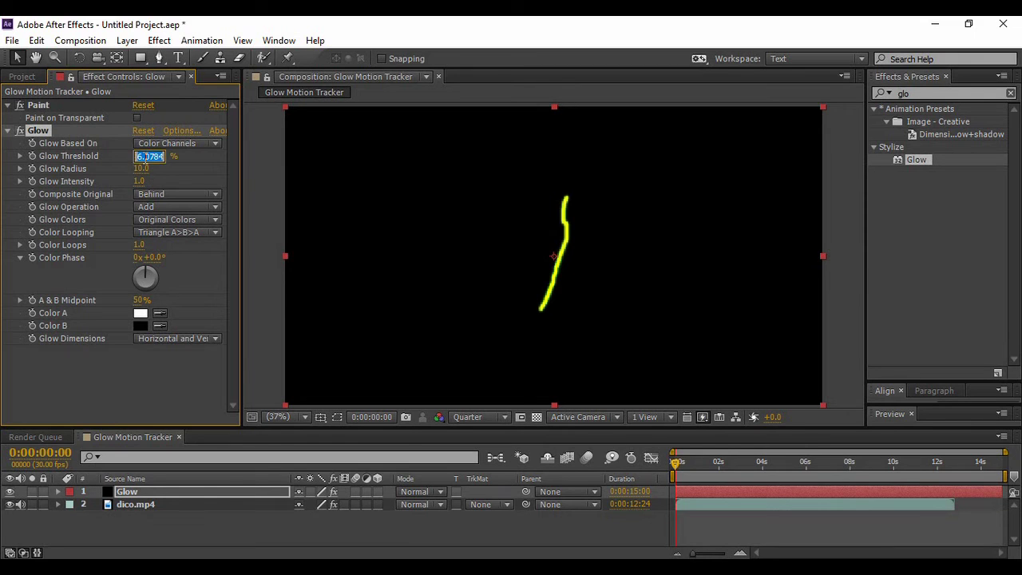
{"action": "type", "text": "20"}
{"action": "key", "text": "Return"}
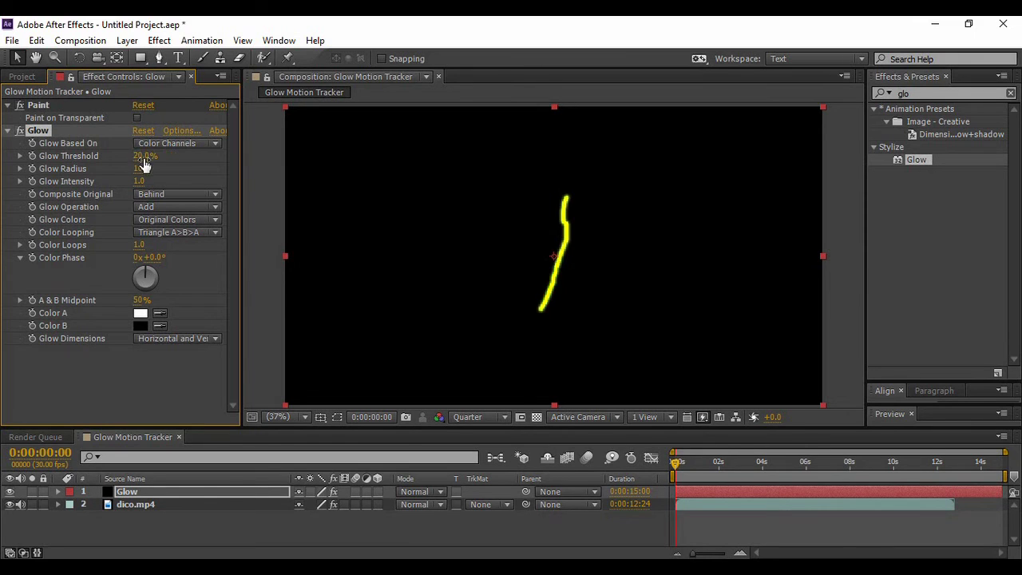
{"action": "left_click_drag", "start_coordinate": [141, 168], "coordinate": [182, 179]}
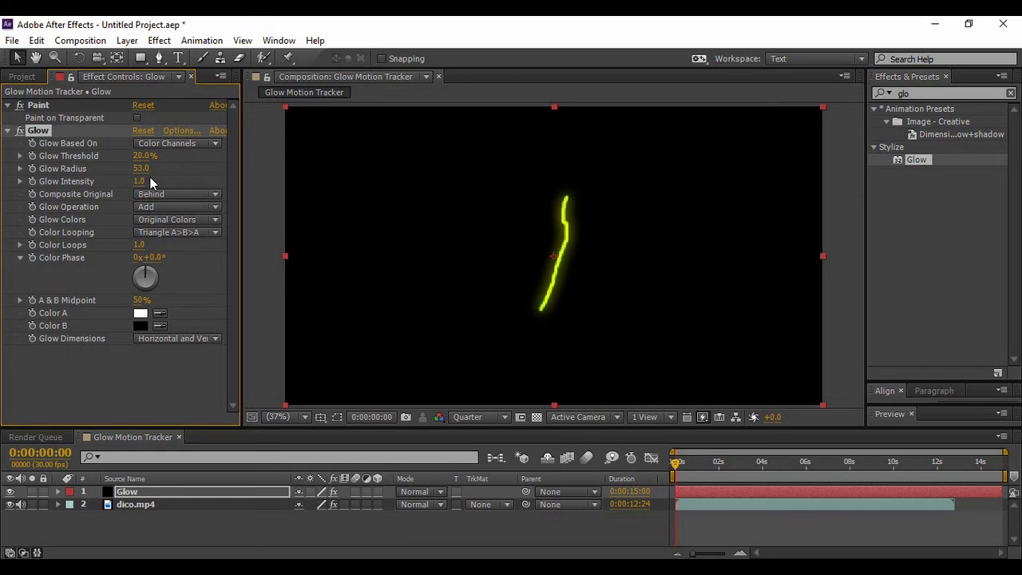
{"action": "left_click_drag", "start_coordinate": [139, 182], "coordinate": [163, 183]}
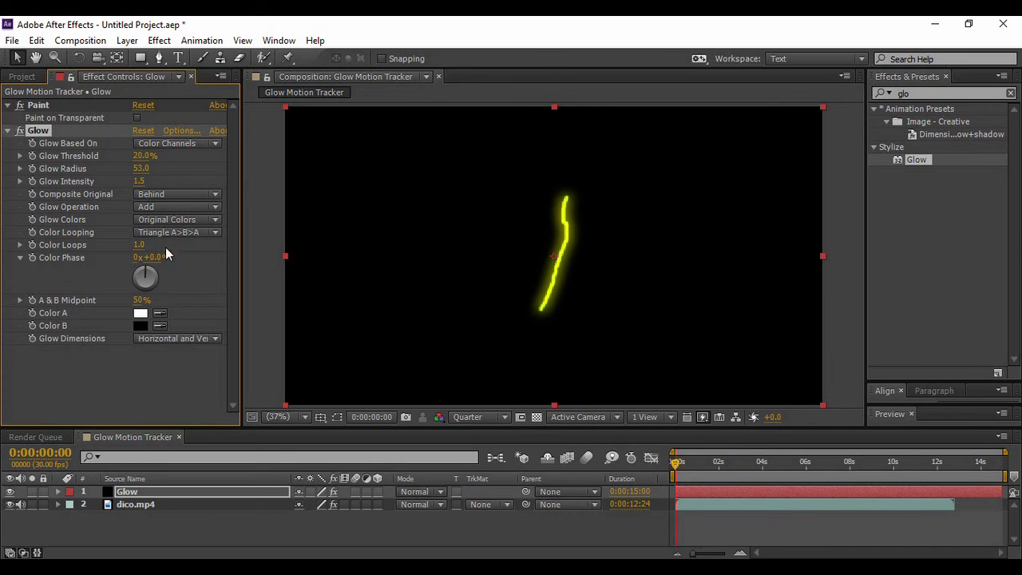
{"action": "left_click_drag", "start_coordinate": [926, 159], "coordinate": [141, 492]}
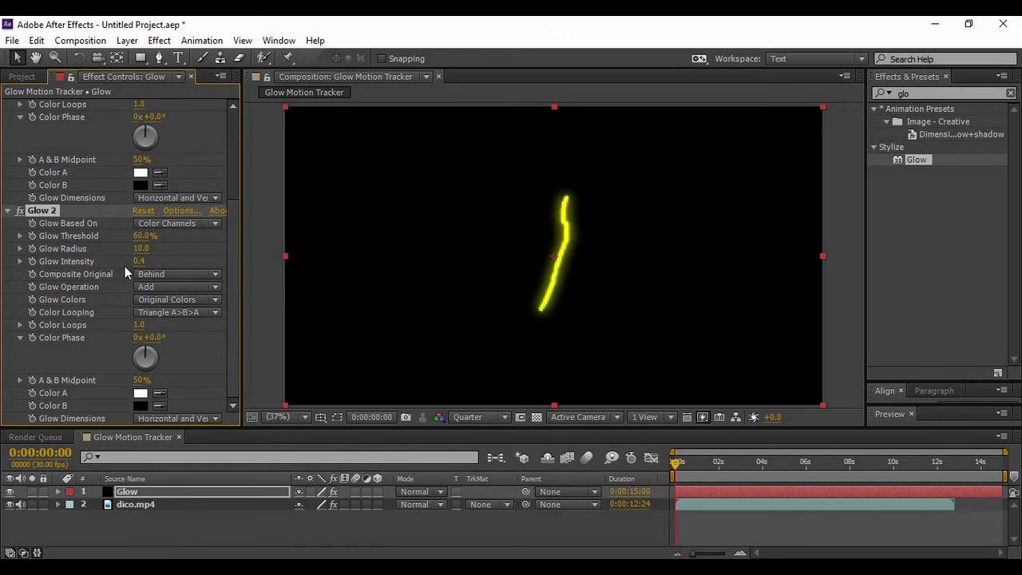
Step: Set the Glow layer's blending mode to Screen, checking the stroke at 0:00:02:29 and at the start
{"action": "left_click", "coordinate": [464, 517]}
{"action": "left_click_drag", "start_coordinate": [677, 463], "coordinate": [743, 471]}
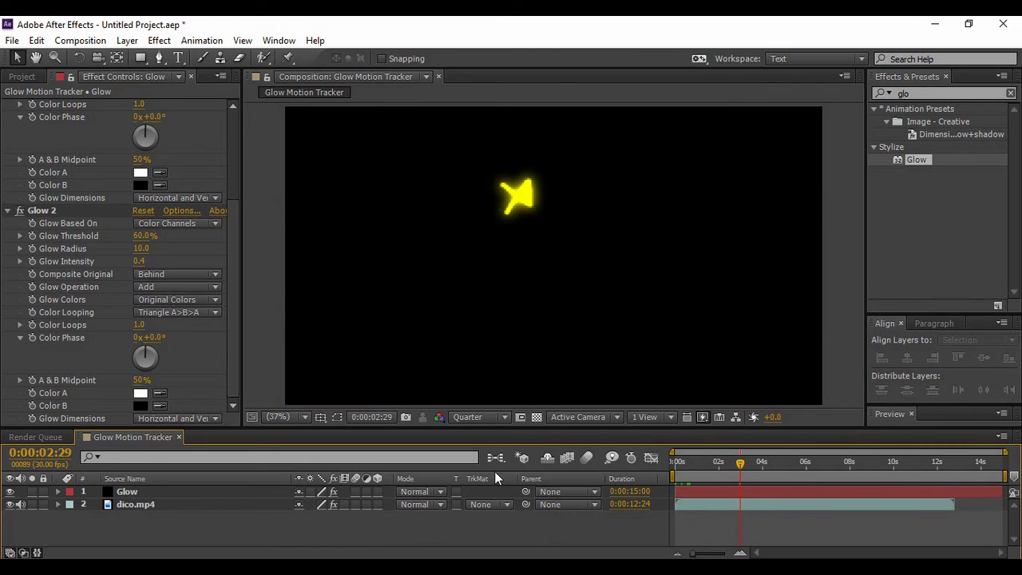
{"action": "left_click", "coordinate": [437, 492]}
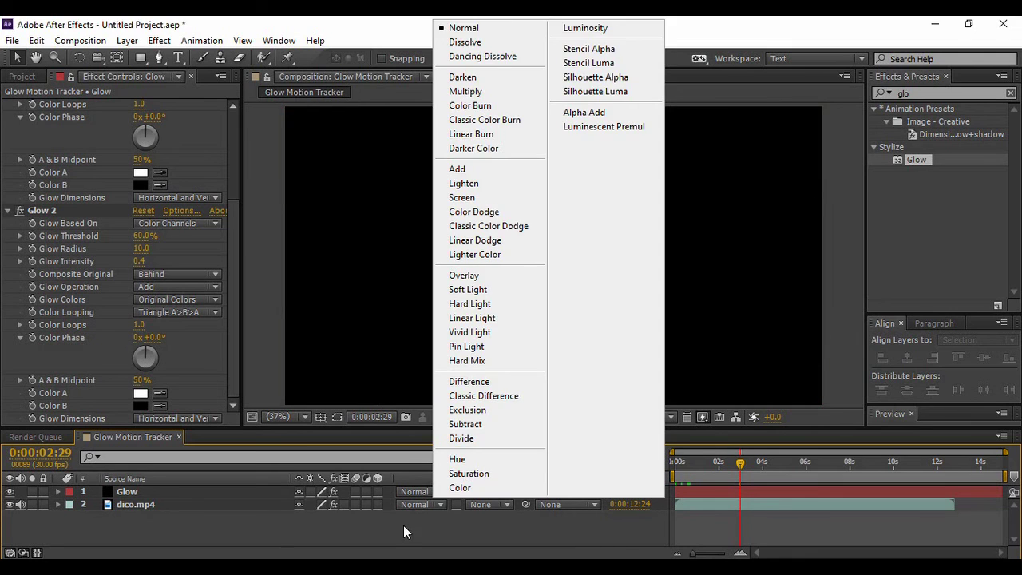
{"action": "left_click", "coordinate": [403, 526]}
{"action": "left_click", "coordinate": [421, 492]}
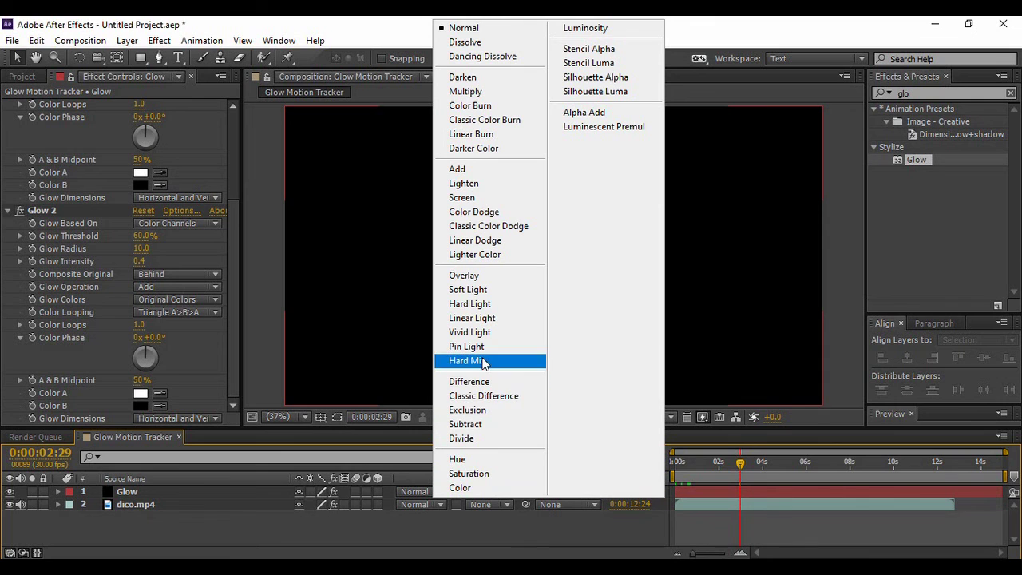
{"action": "left_click", "coordinate": [483, 200]}
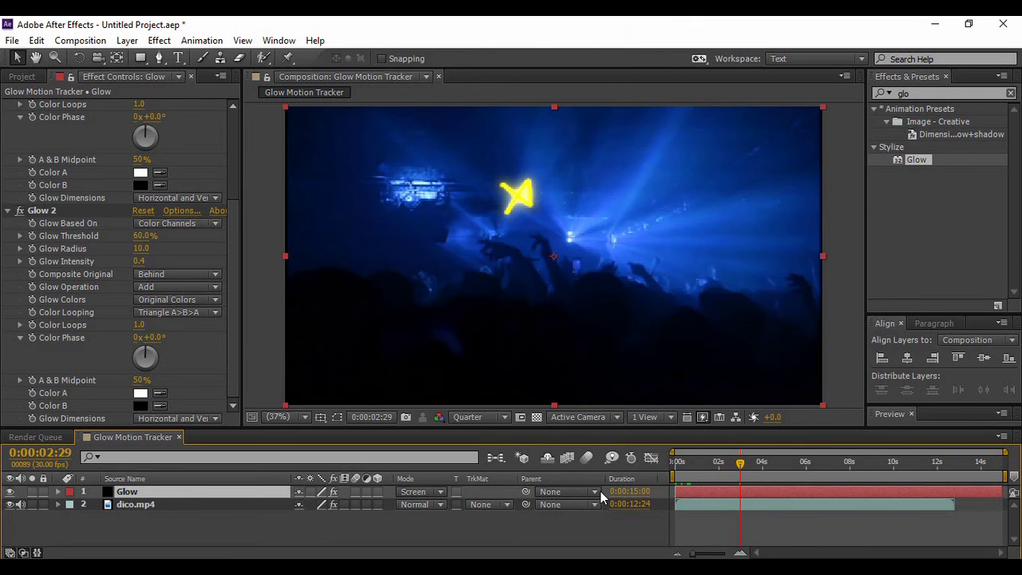
{"action": "left_click_drag", "start_coordinate": [743, 469], "coordinate": [697, 463]}
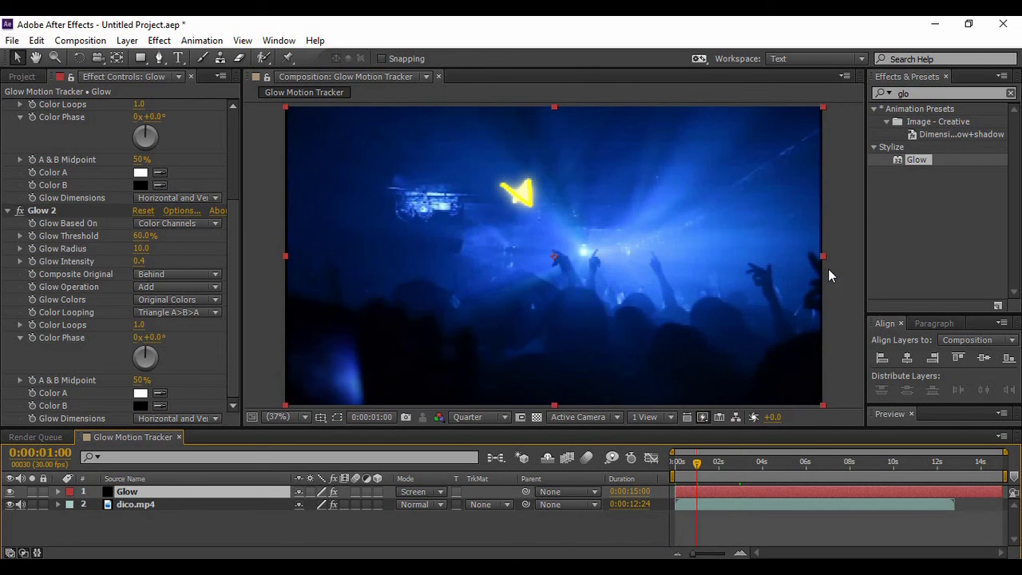
{"action": "left_click_drag", "start_coordinate": [822, 255], "coordinate": [826, 255]}
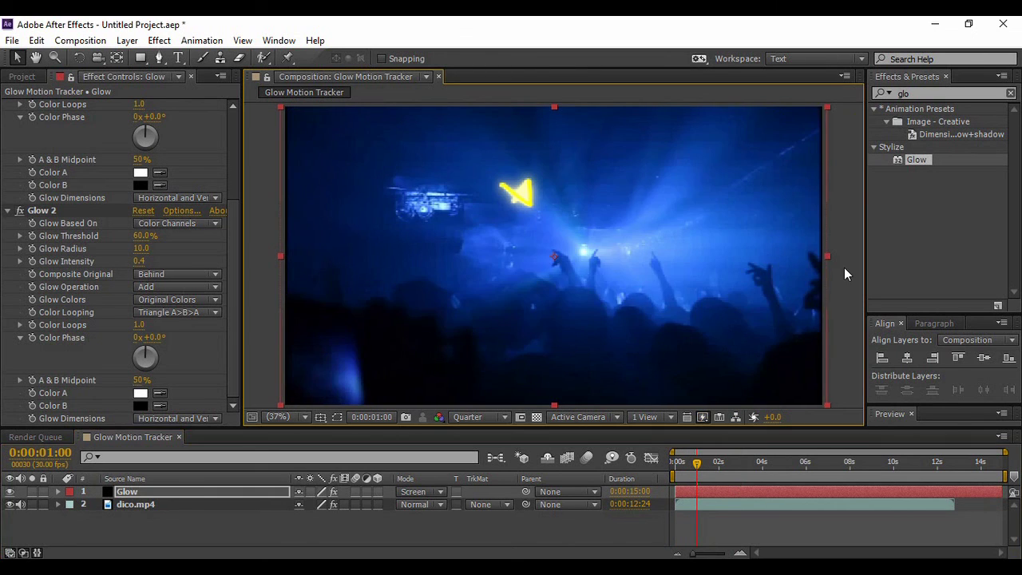
{"action": "left_click", "coordinate": [844, 267]}
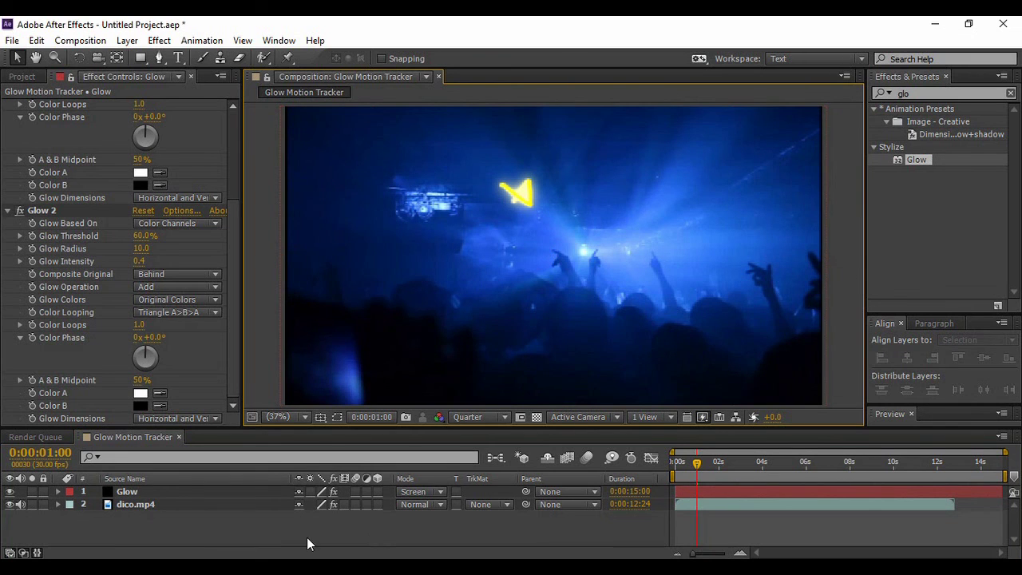
{"action": "left_click", "coordinate": [507, 416]}
Step: Preview at Full resolution, add Glow Motion Tracker to the Render Queue, and render it to Glow Motion Tracker.avi
{"action": "left_click", "coordinate": [489, 453]}
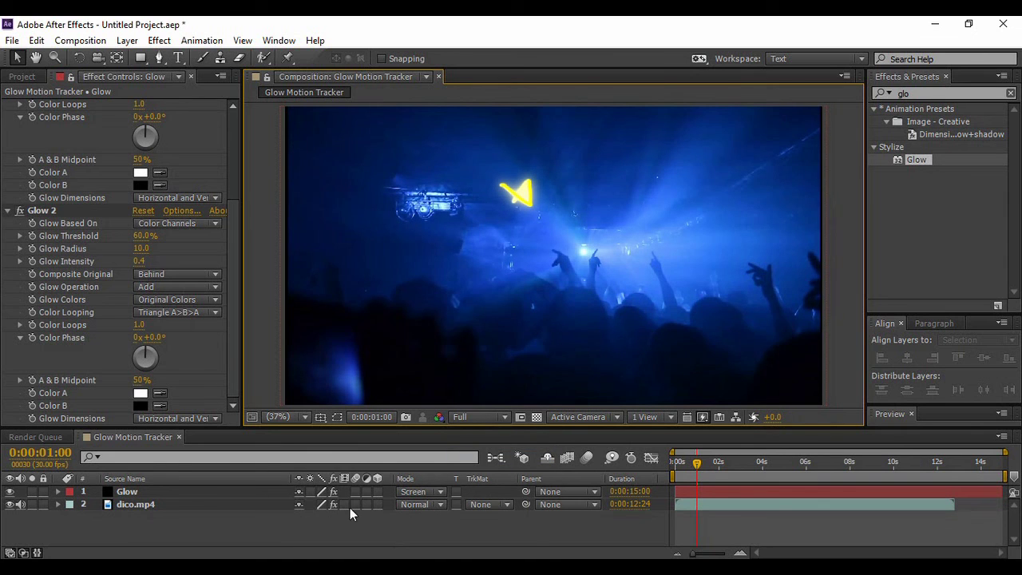
{"action": "left_click", "coordinate": [13, 40]}
{"action": "mouse_move", "coordinate": [98, 265]}
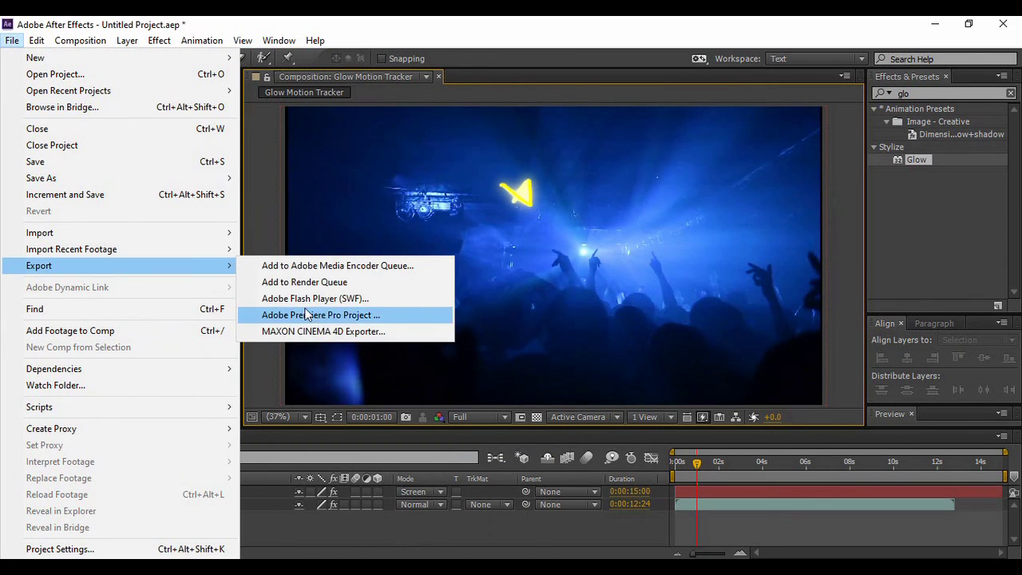
{"action": "left_click", "coordinate": [292, 282]}
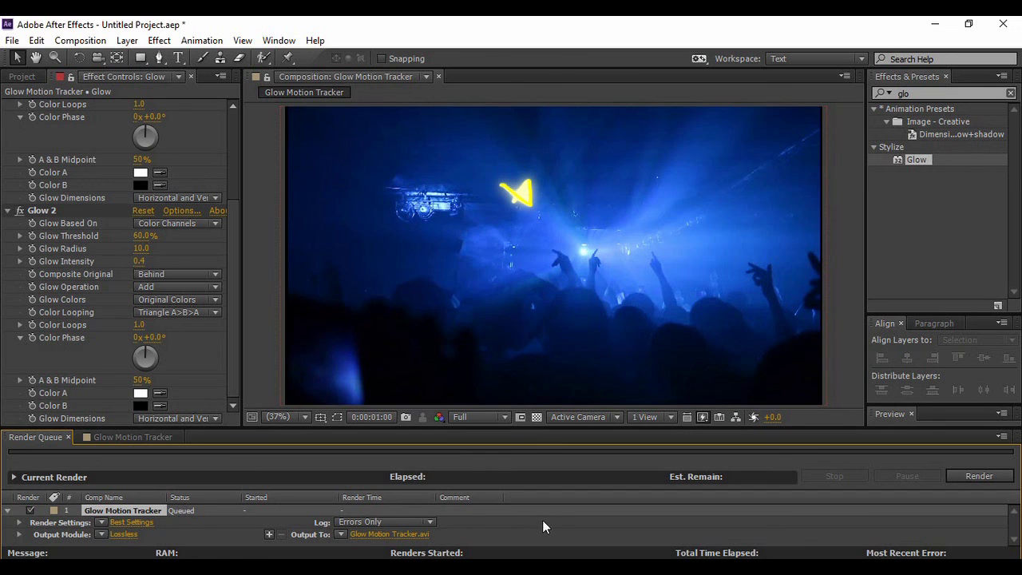
{"action": "left_click", "coordinate": [979, 476]}
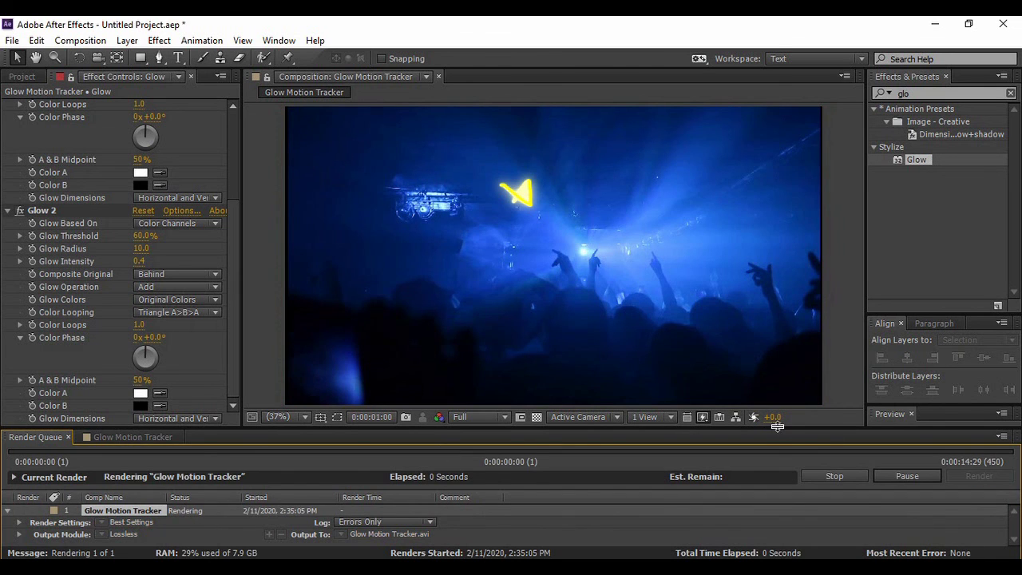